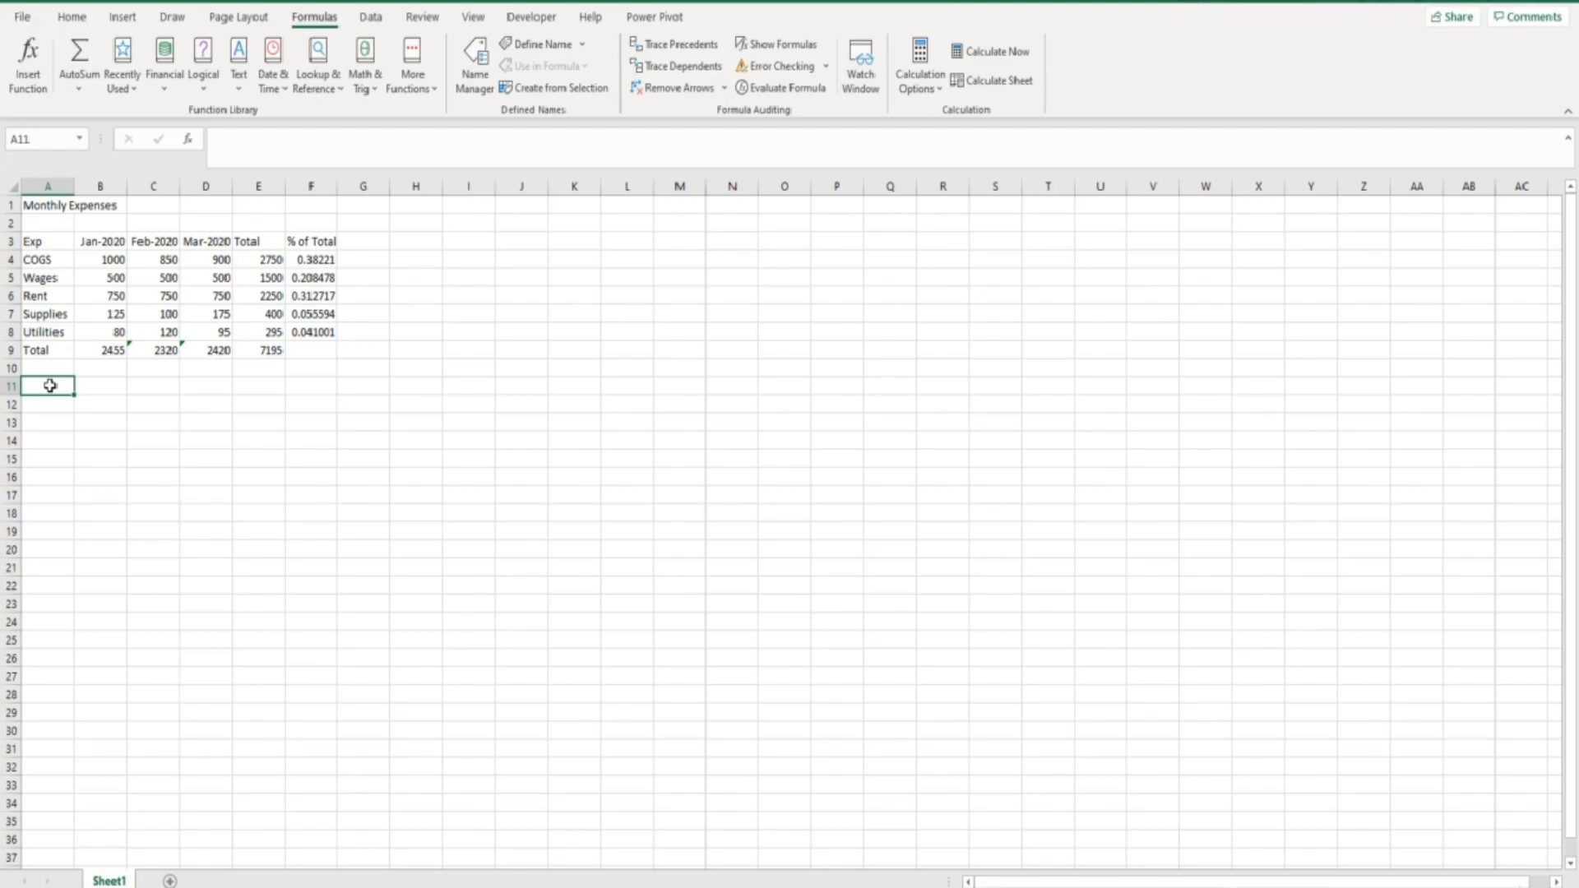
Label cell A11 MIN and insert a MIN function in B11 over the January expenses, B4:B8.
{"action": "type", "text": "MIN"}
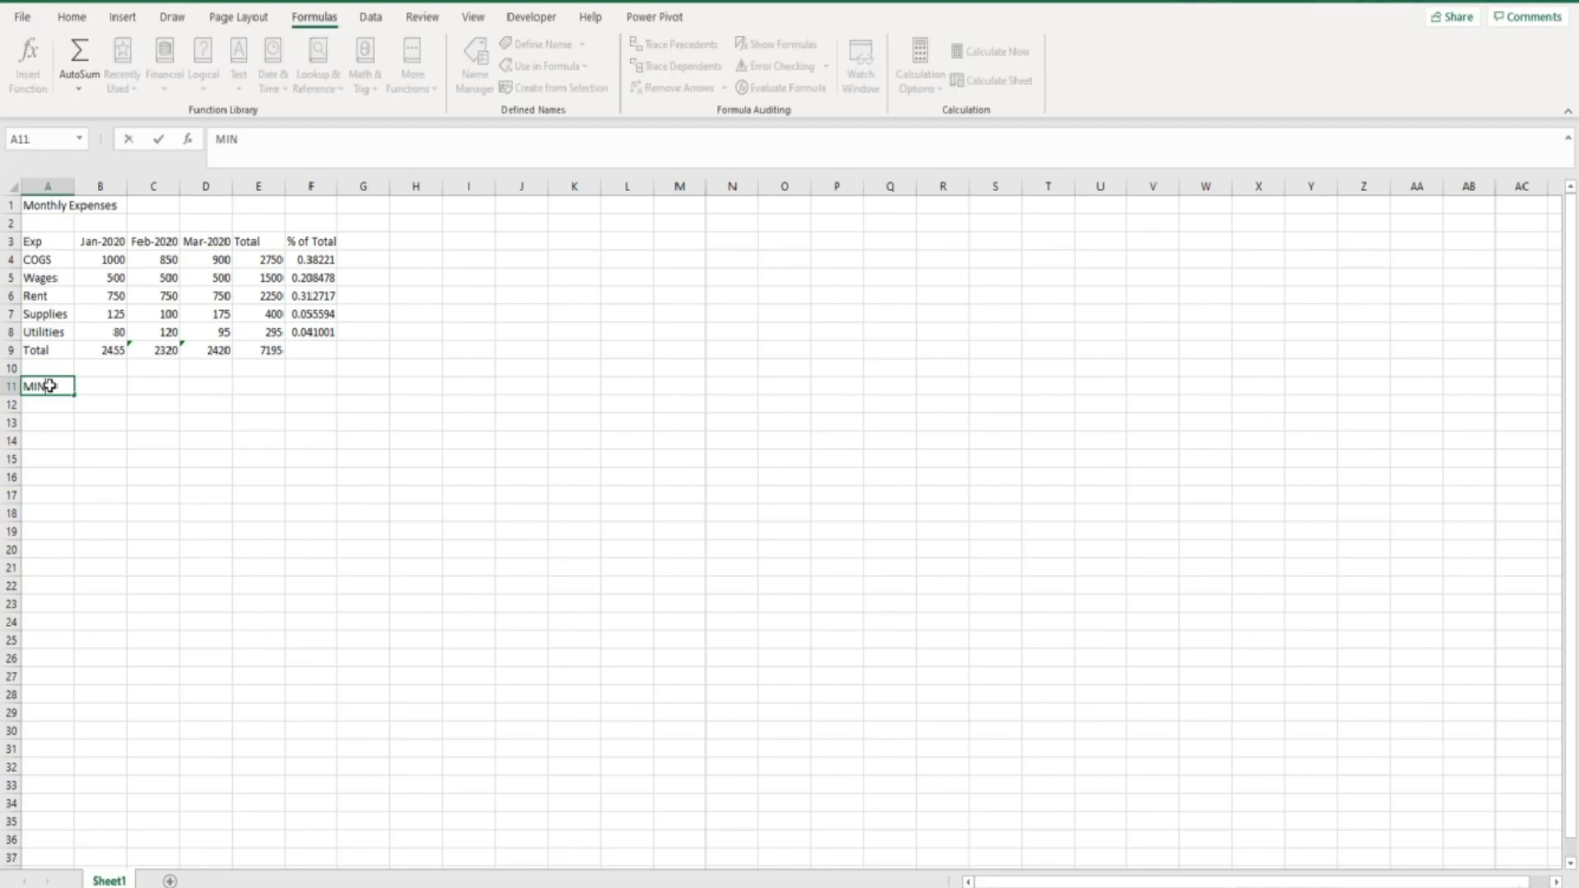
{"action": "key", "text": "Tab"}
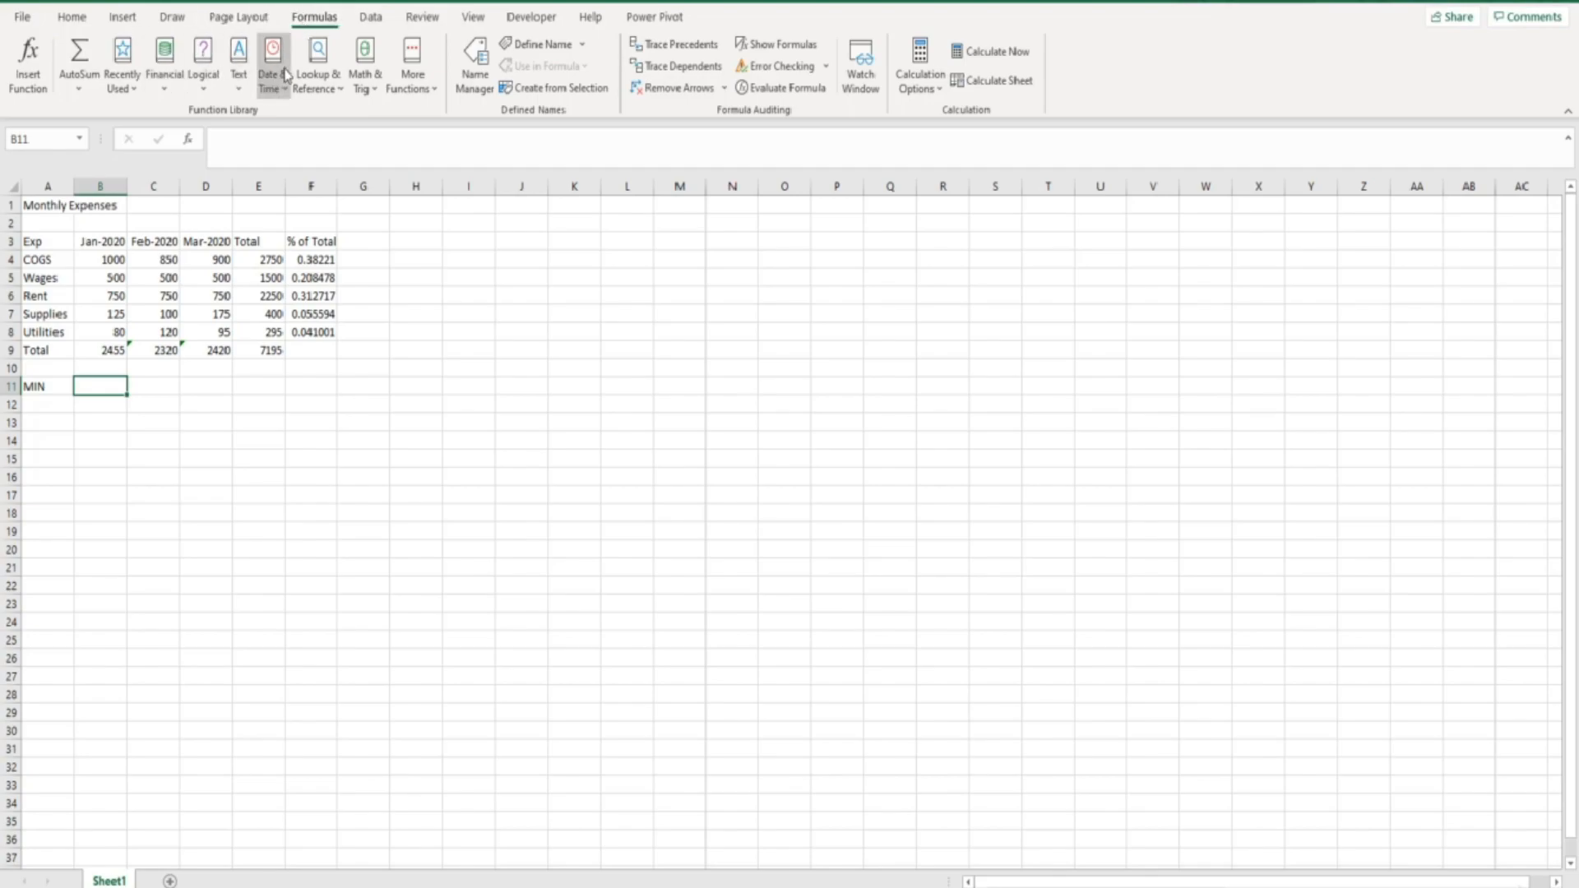
{"action": "left_click", "coordinate": [370, 78]}
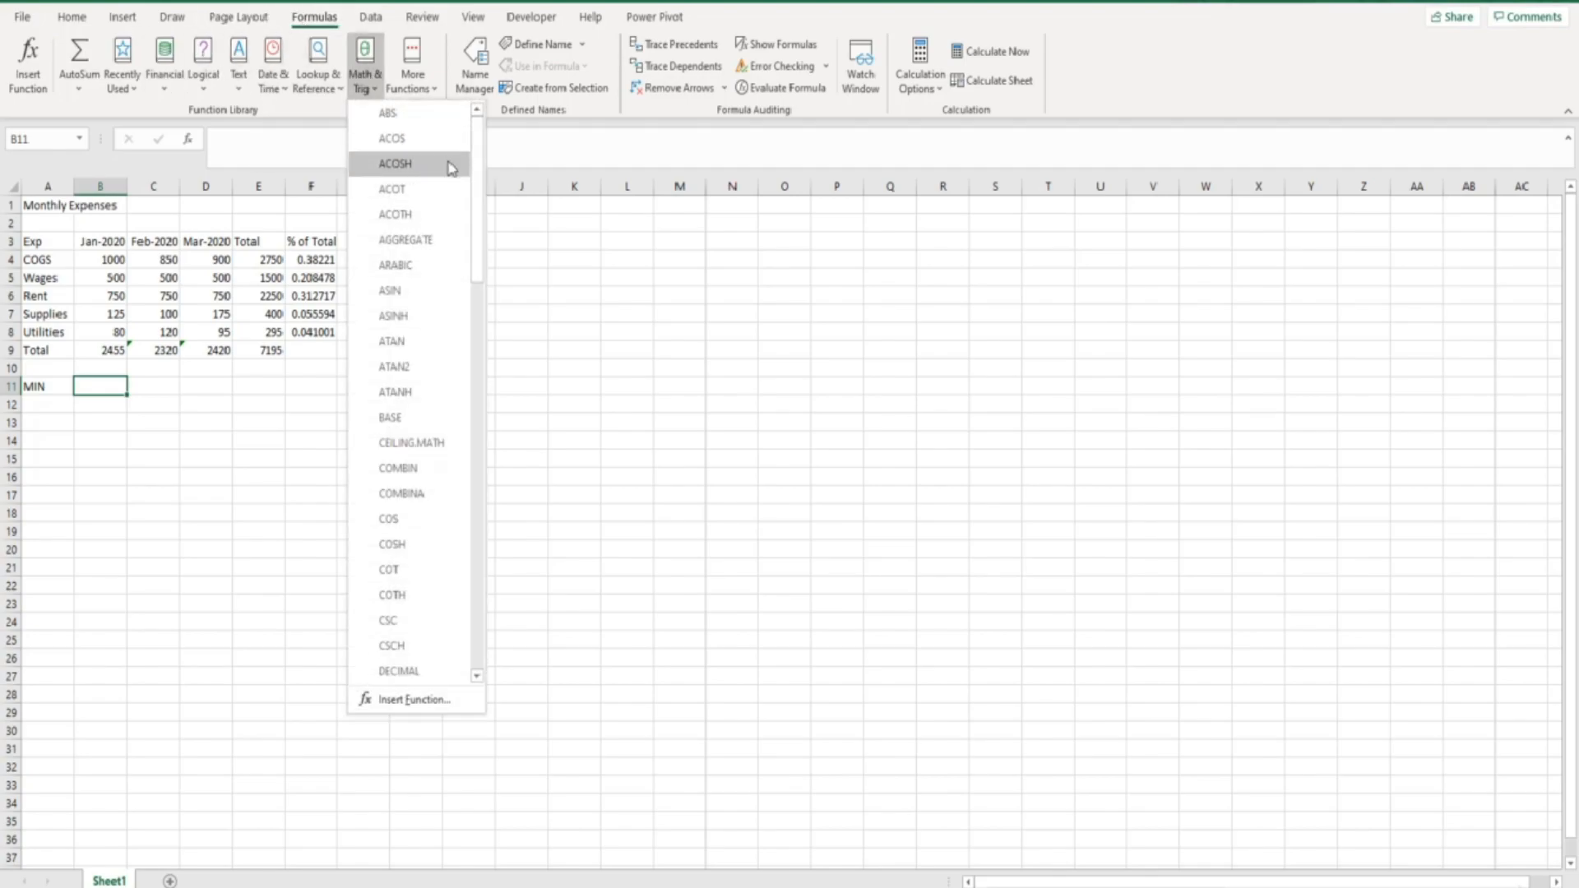
{"action": "mouse_move", "coordinate": [479, 143]}
{"action": "left_mouse_down"}
{"action": "mouse_move", "coordinate": [477, 347]}
{"action": "mouse_move", "coordinate": [476, 136]}
{"action": "left_mouse_up"}
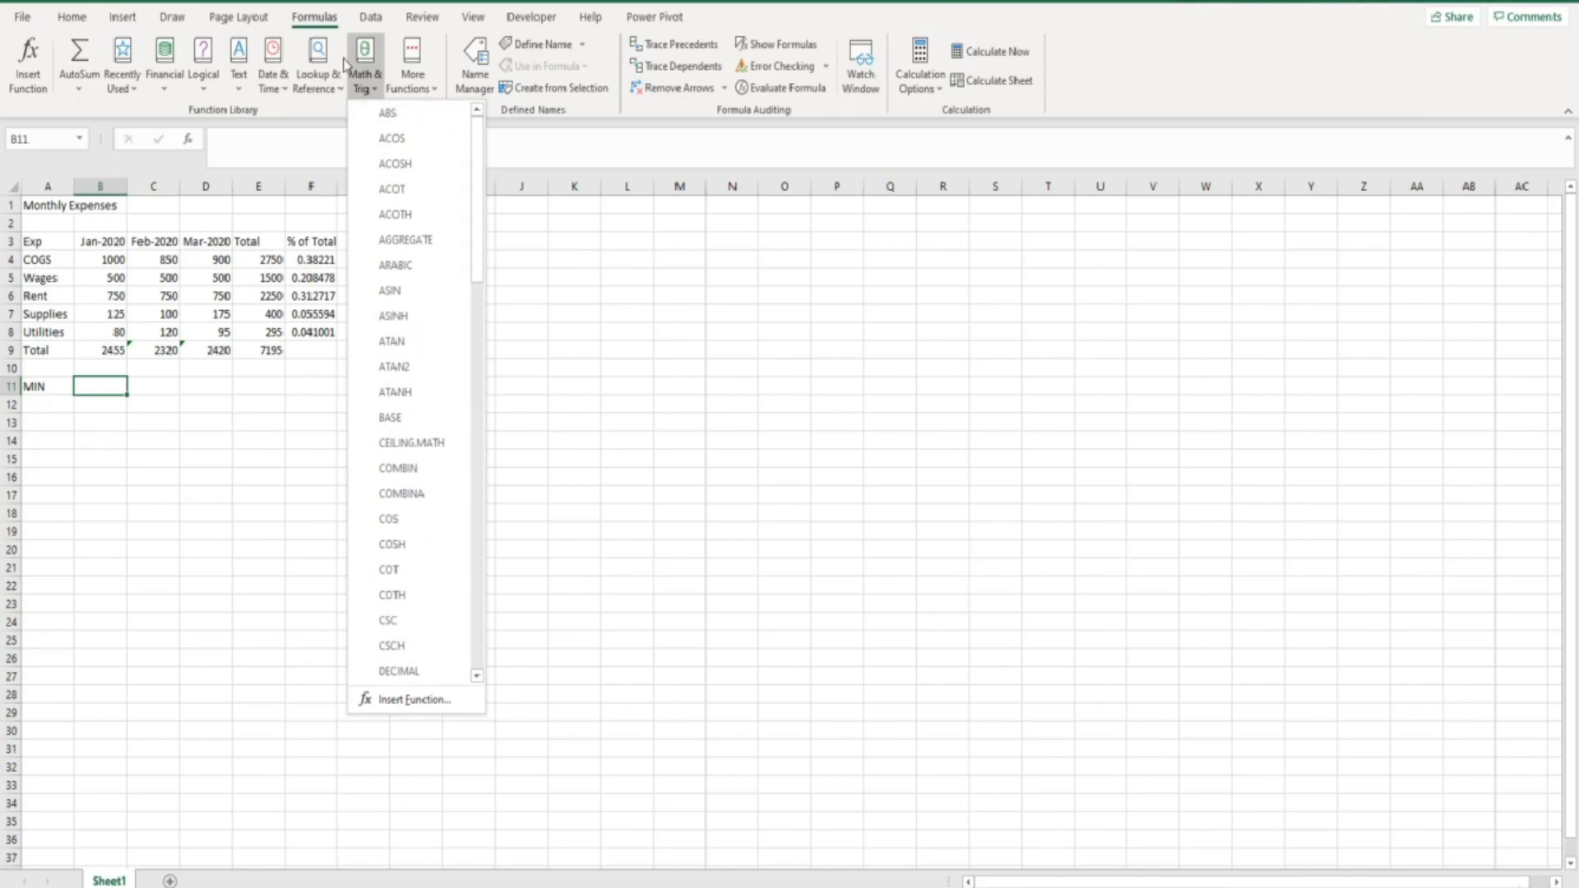
{"action": "left_click", "coordinate": [415, 84]}
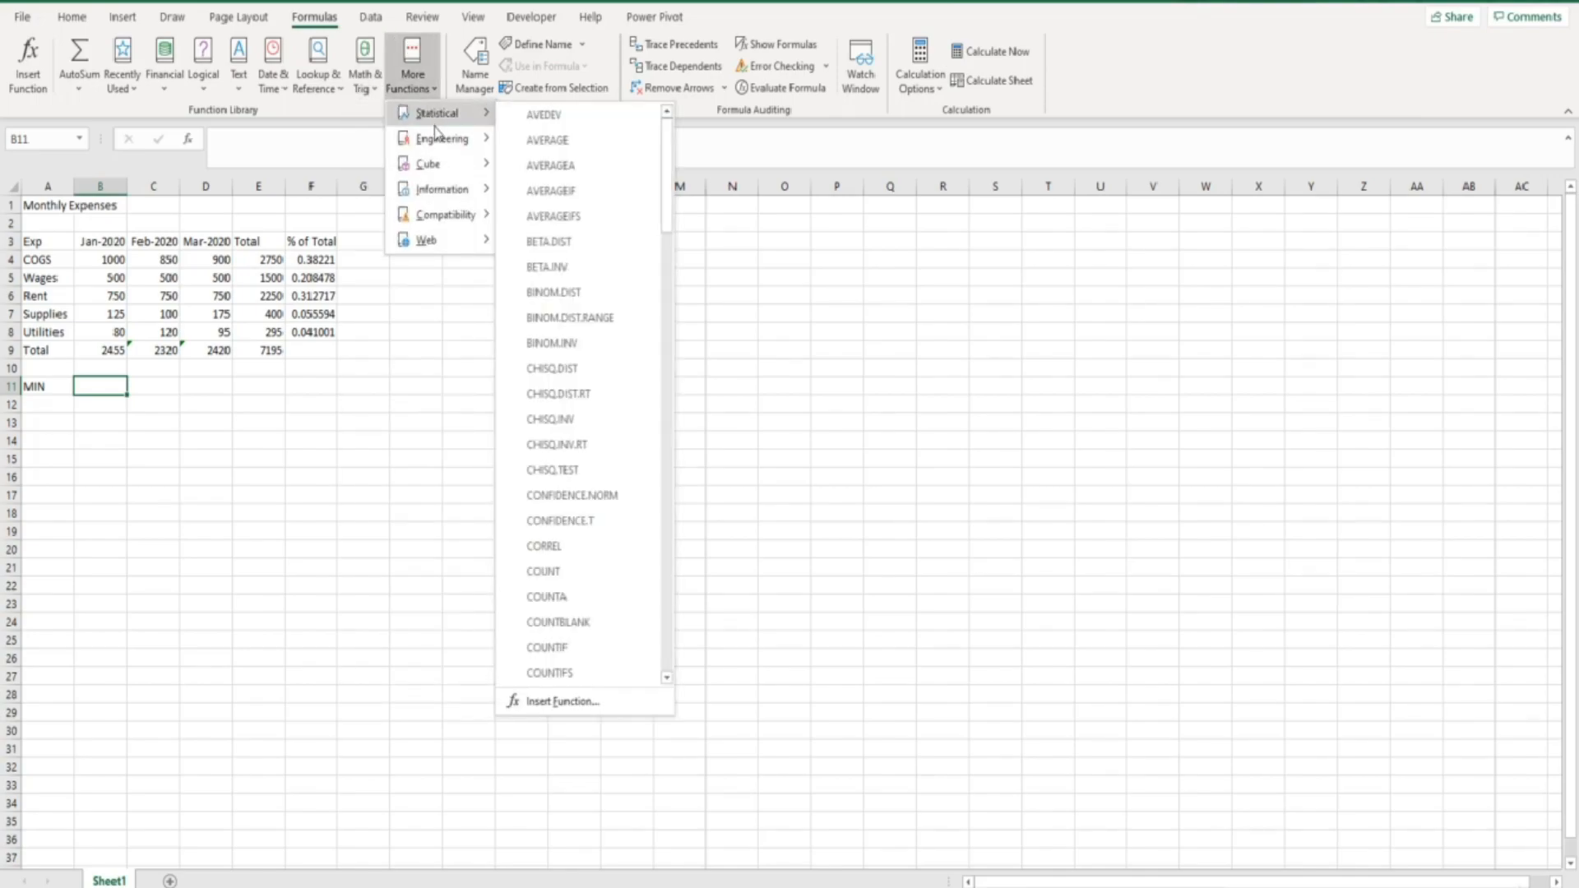
{"action": "mouse_move", "coordinate": [436, 113]}
{"action": "left_click_drag", "start_coordinate": [673, 156], "coordinate": [672, 398]}
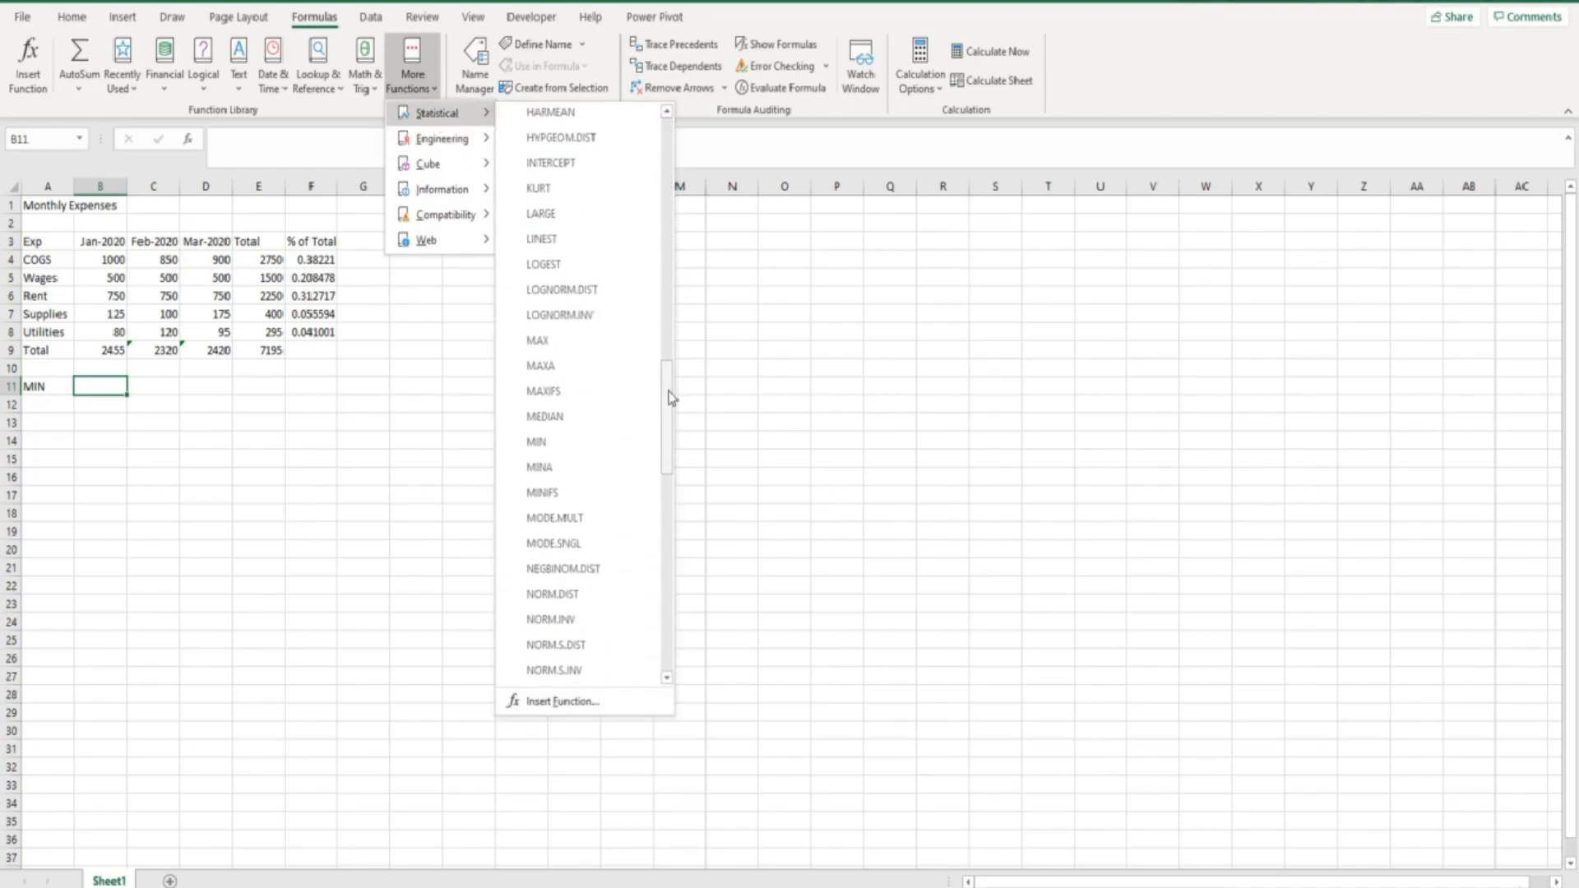
{"action": "left_click", "coordinate": [565, 449]}
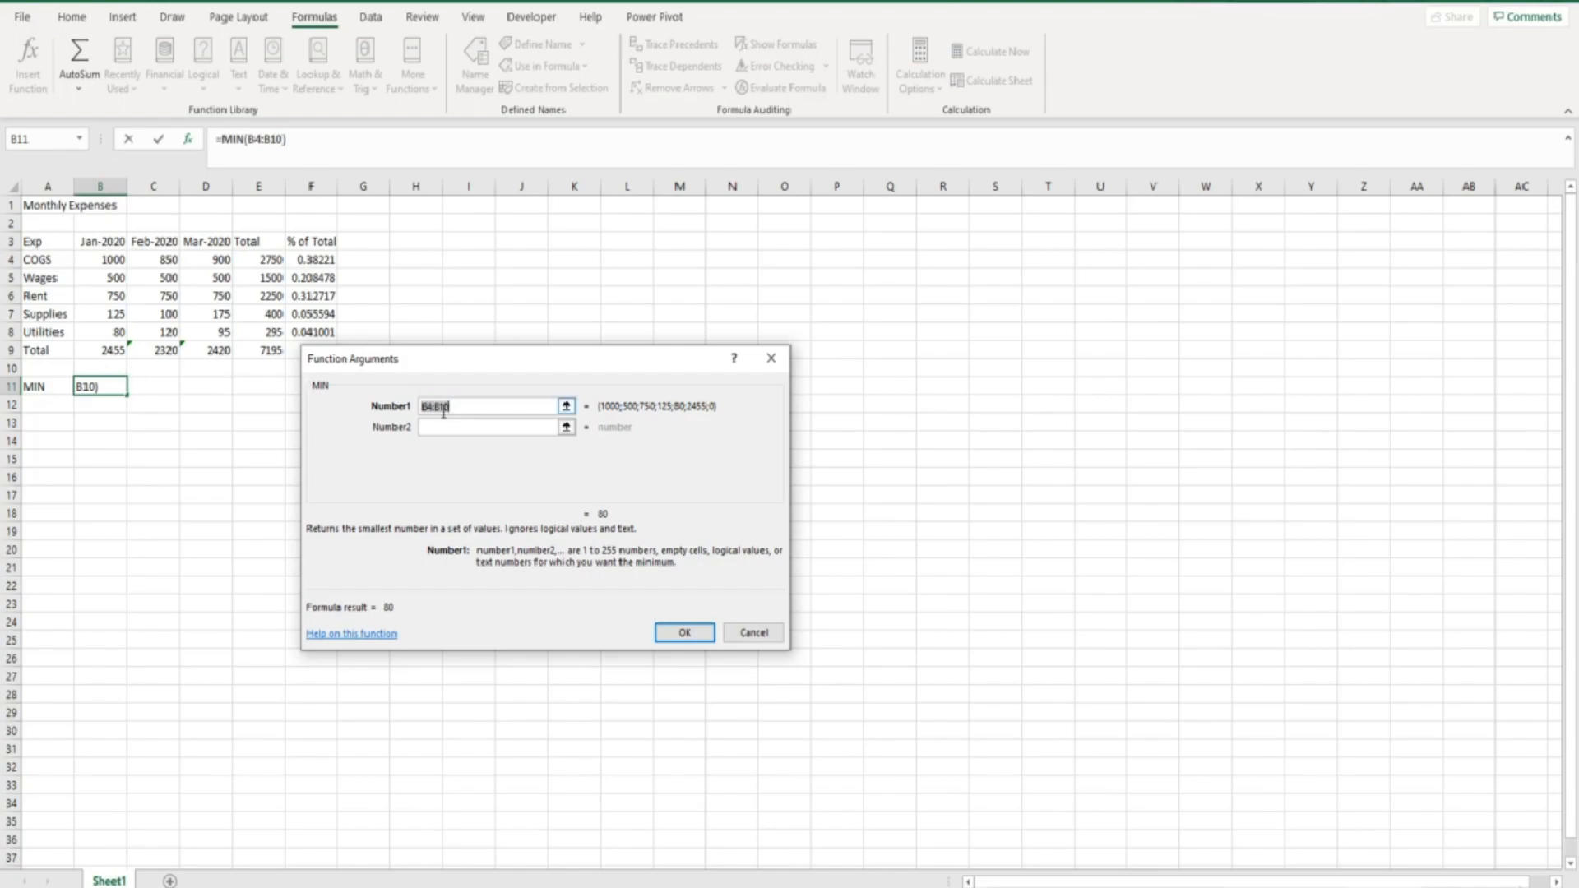
{"action": "left_click", "coordinate": [93, 261]}
{"action": "left_click_drag", "start_coordinate": [93, 261], "coordinate": [93, 327]}
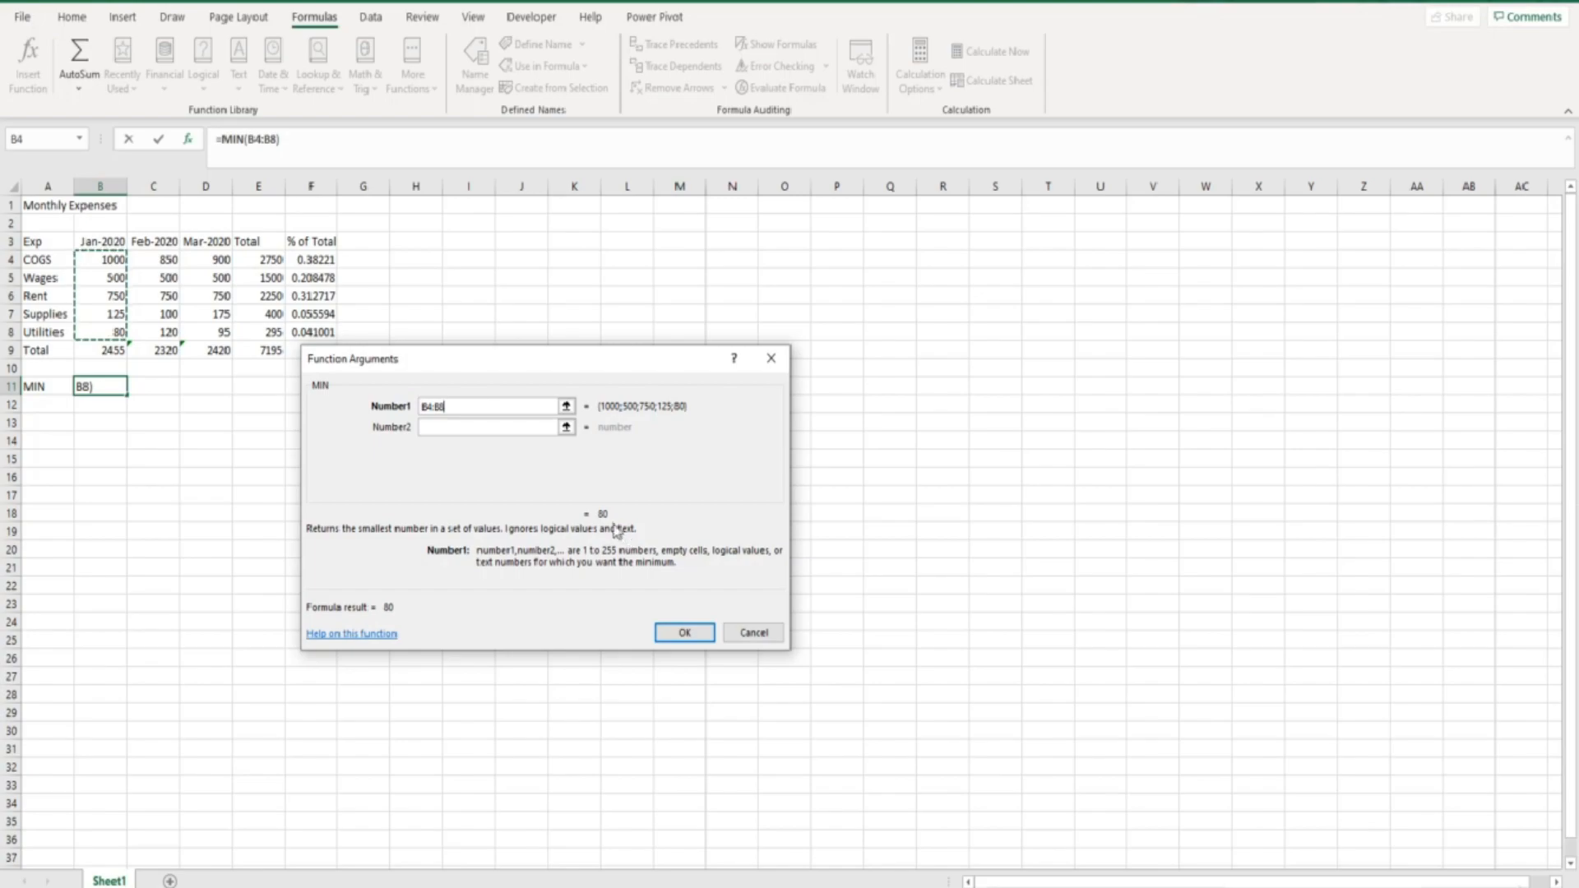
{"action": "left_click", "coordinate": [683, 632]}
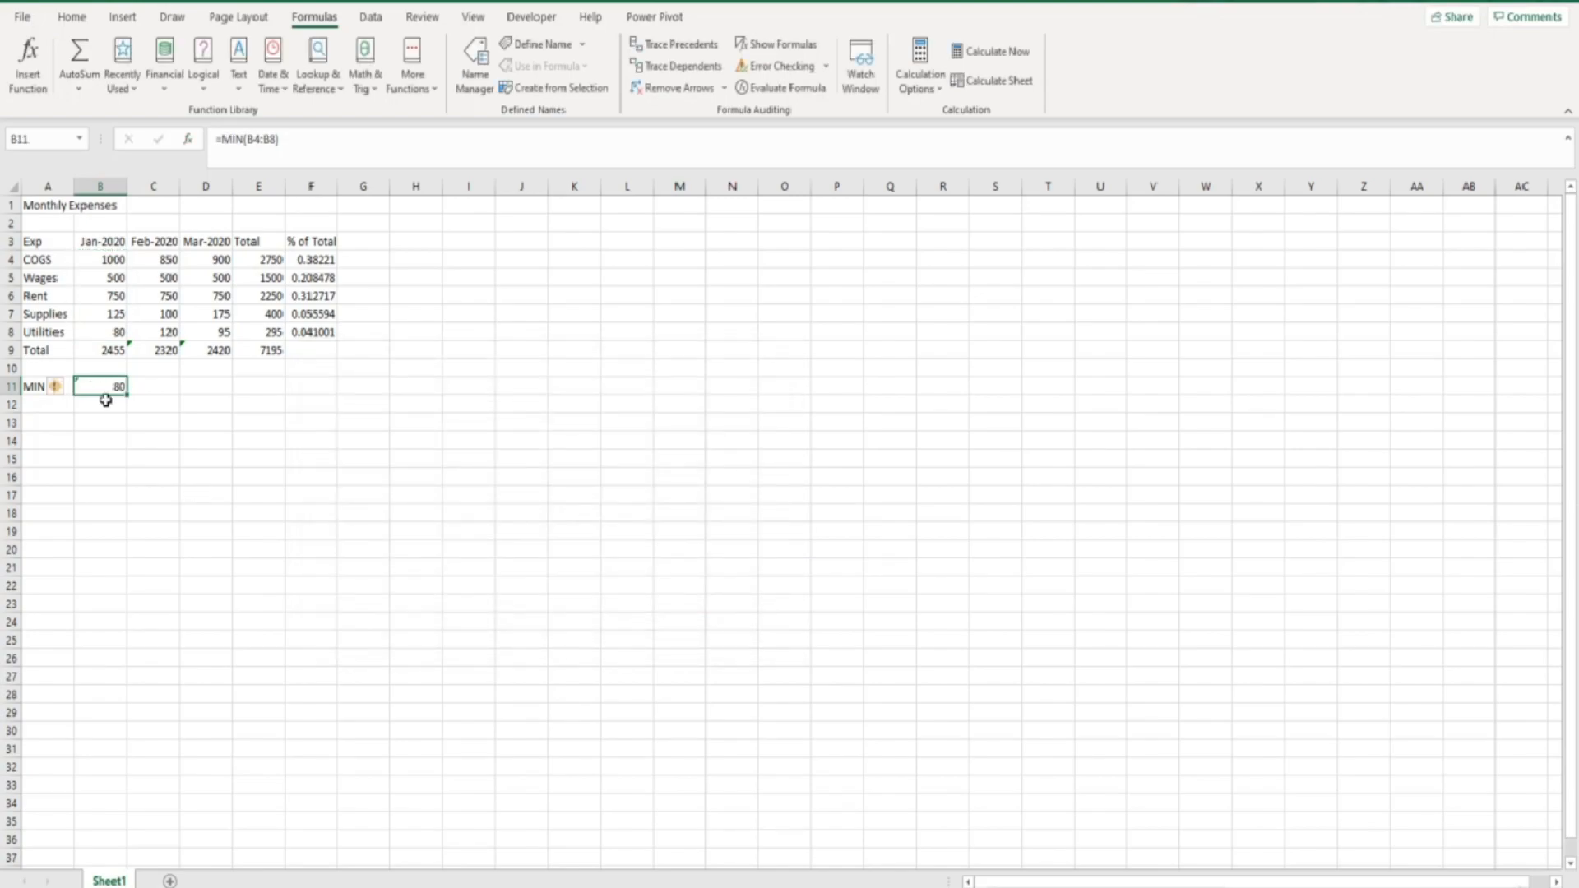
Copy the MIN formula from B11 across to C11:D11, checking the minimums against the monthly expense values.
{"action": "left_click", "coordinate": [94, 259]}
{"action": "left_click", "coordinate": [95, 277]}
{"action": "left_click", "coordinate": [94, 295]}
{"action": "left_click", "coordinate": [95, 311]}
{"action": "left_click", "coordinate": [93, 331]}
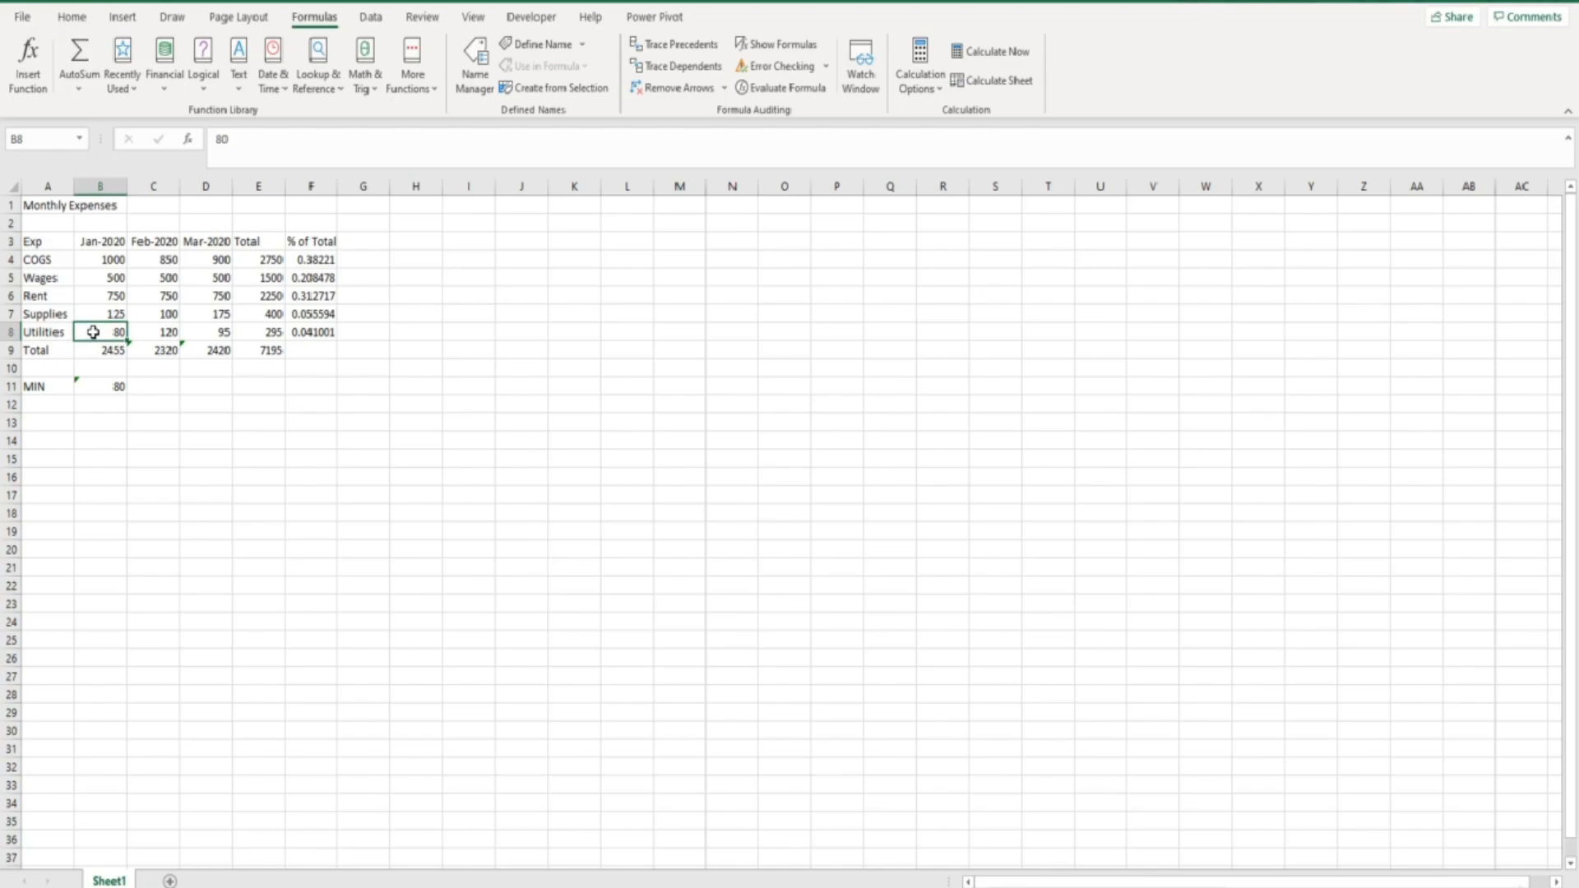
{"action": "left_click", "coordinate": [94, 383]}
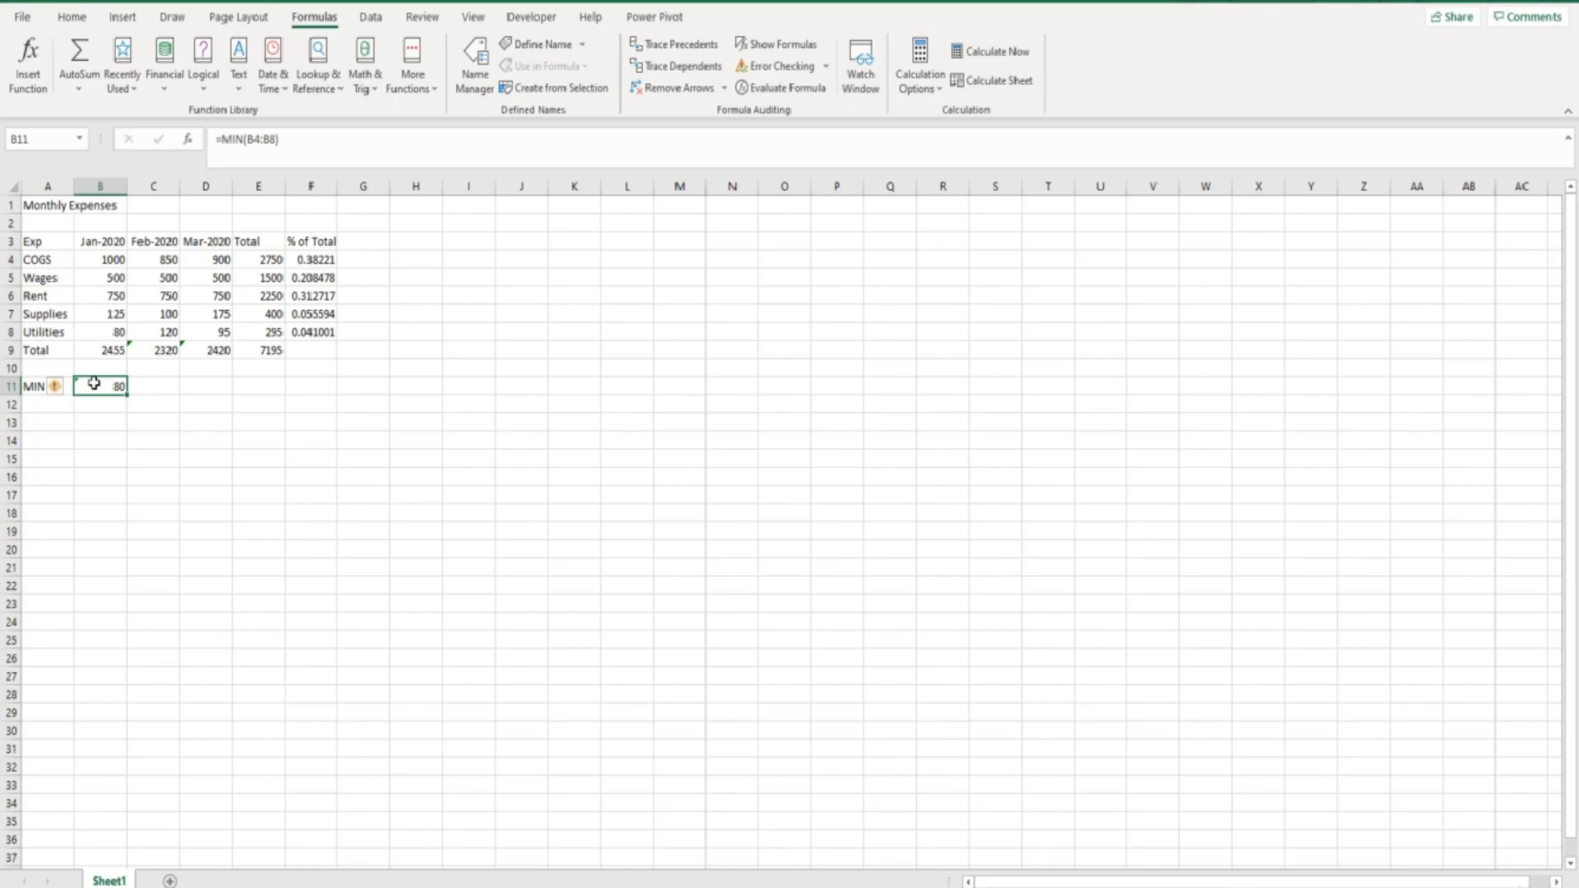
{"action": "left_click_drag", "start_coordinate": [127, 397], "coordinate": [218, 397]}
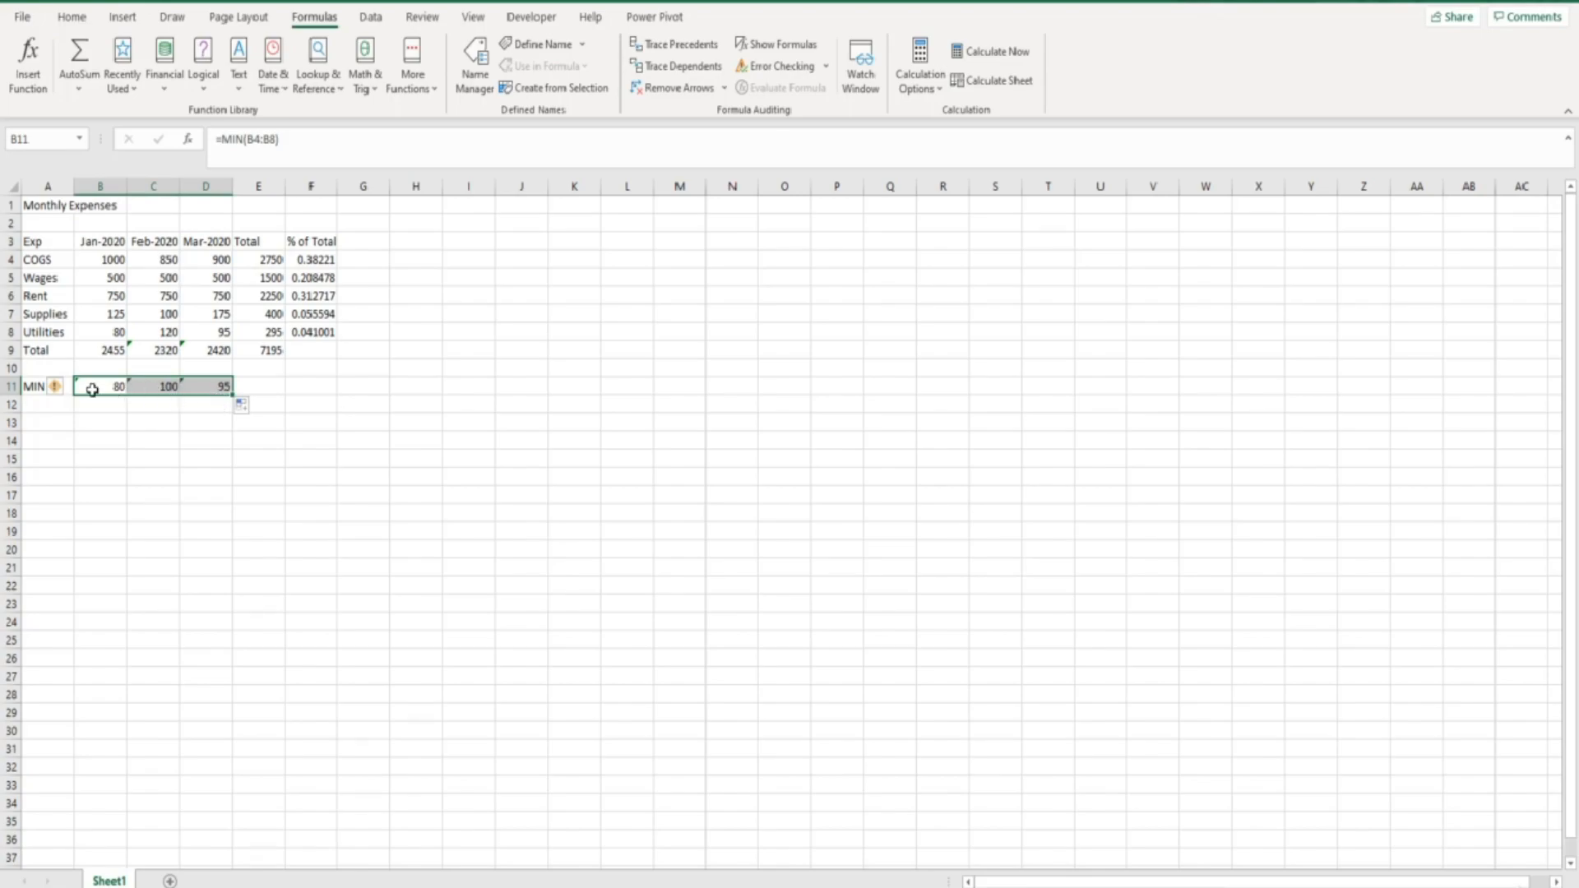
{"action": "left_click", "coordinate": [145, 316]}
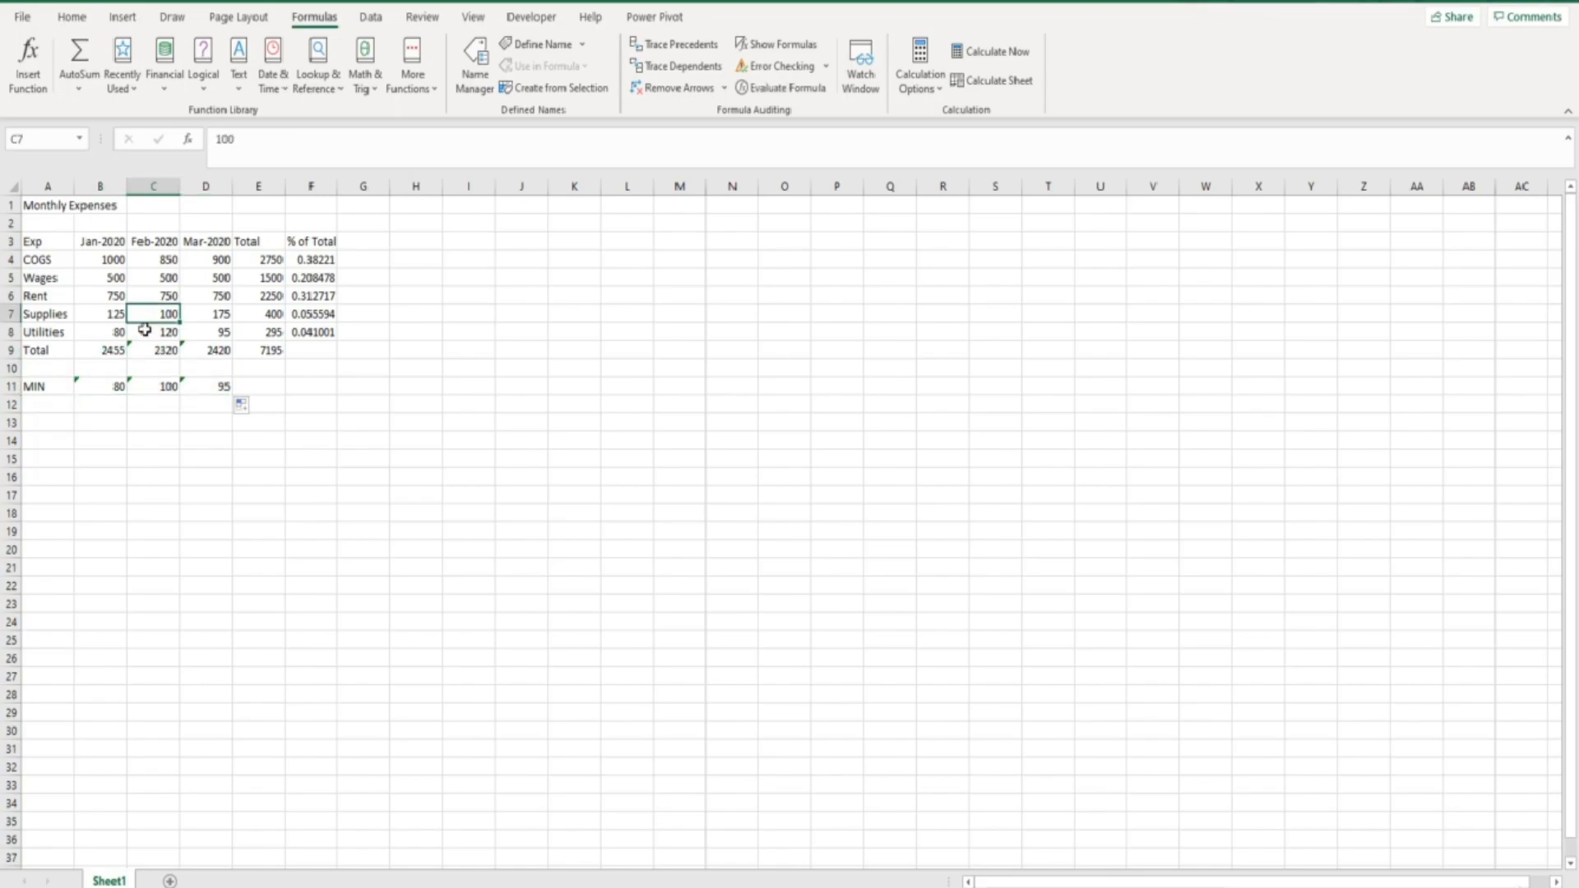
{"action": "left_click", "coordinate": [198, 386]}
{"action": "left_click", "coordinate": [198, 334]}
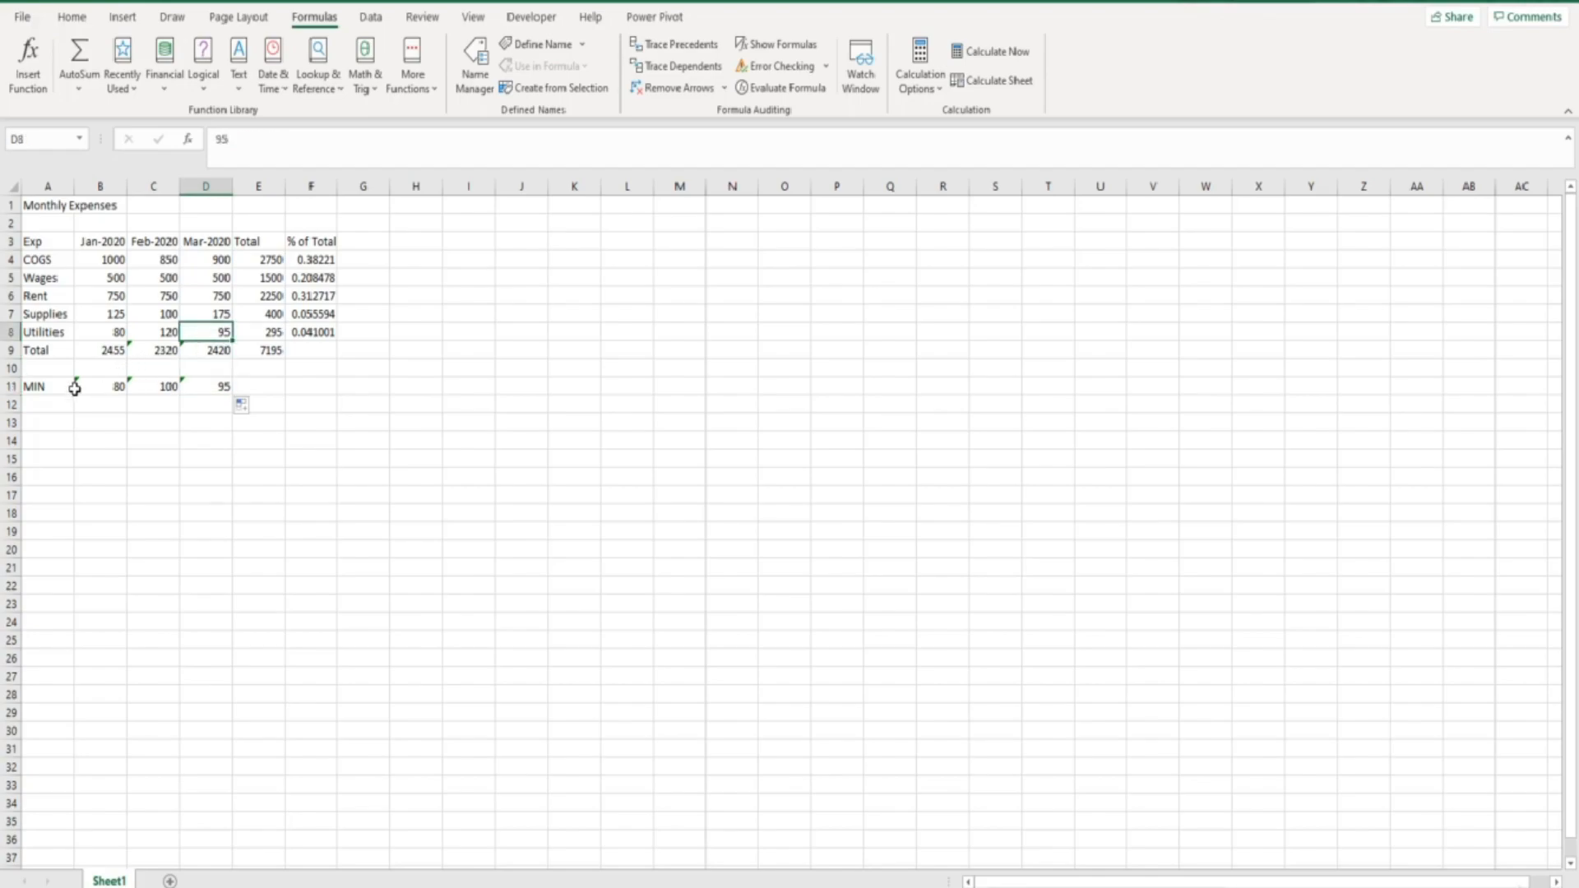
Label cell A12 MAX, directly below the MIN label.
{"action": "left_click", "coordinate": [51, 403]}
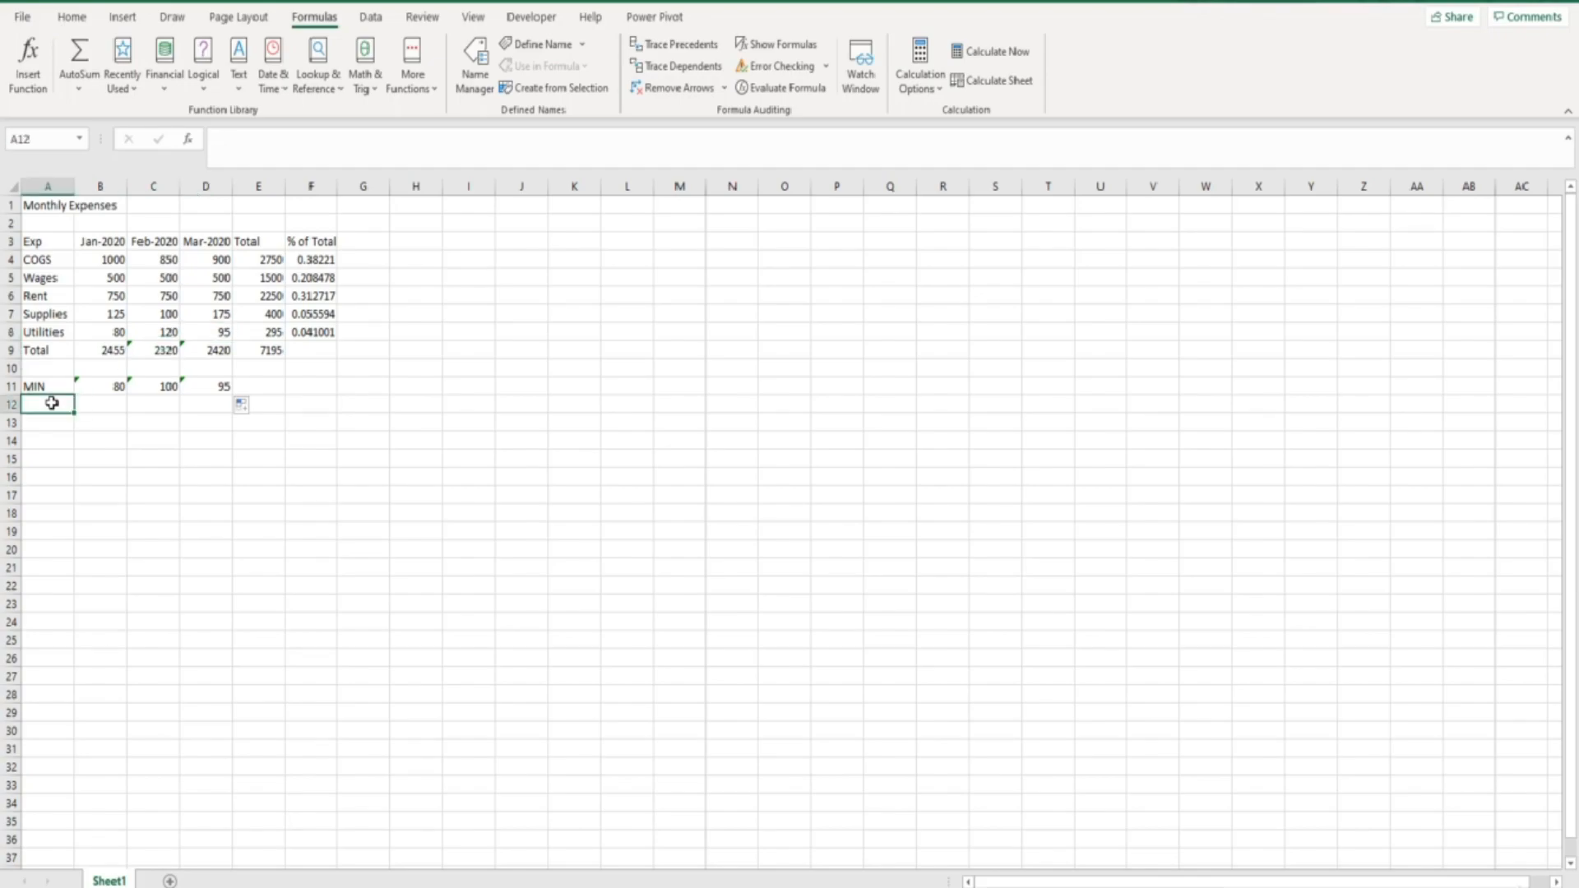
{"action": "type", "text": "MAX"}
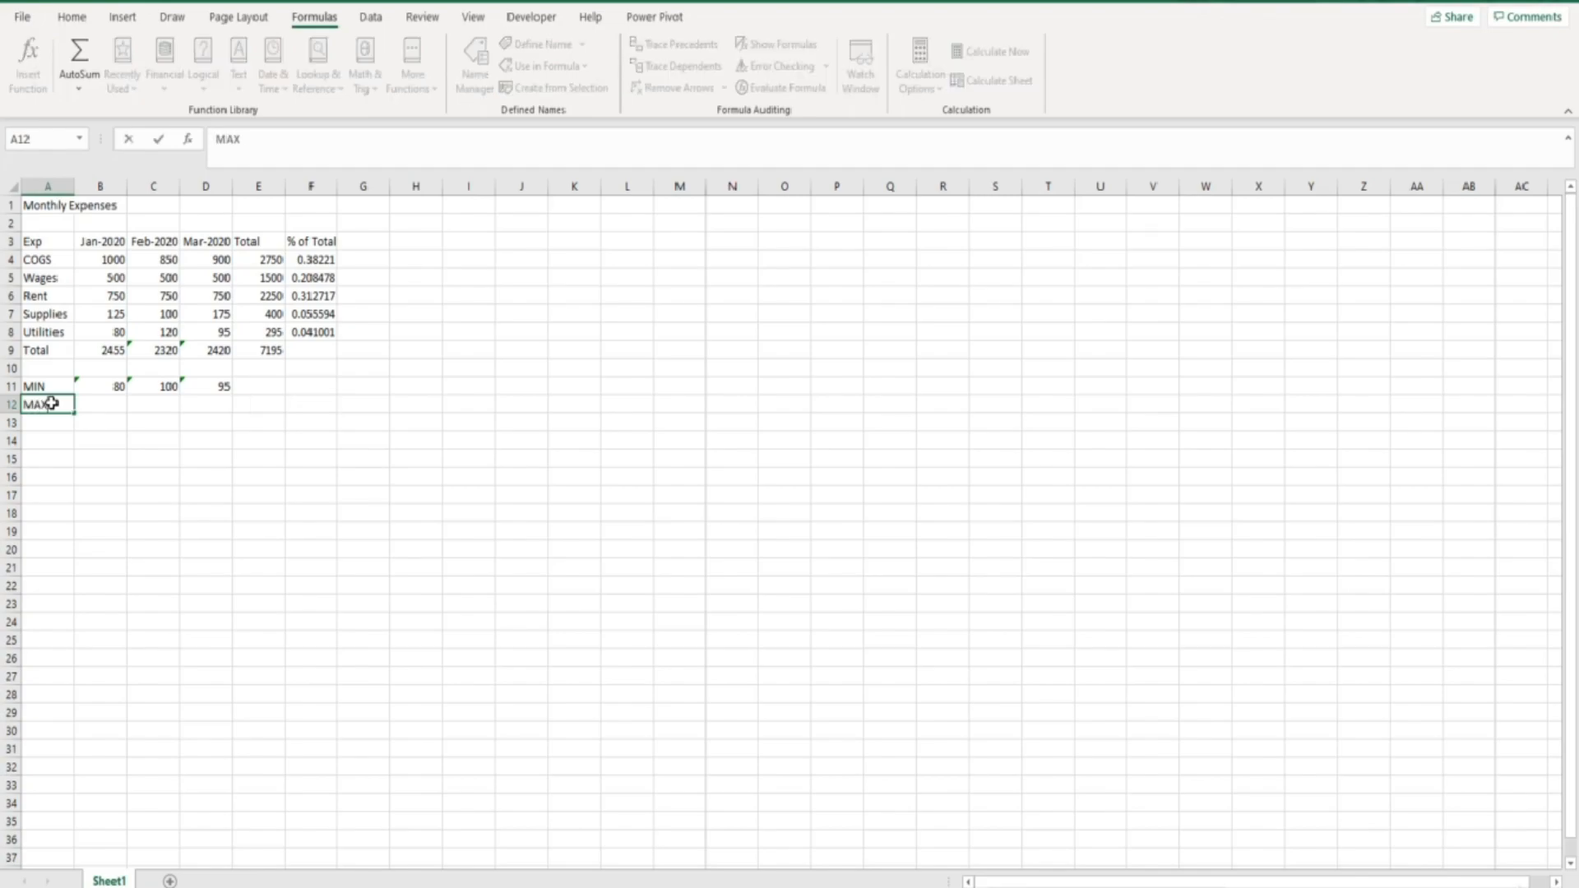
{"action": "key", "text": "Tab"}
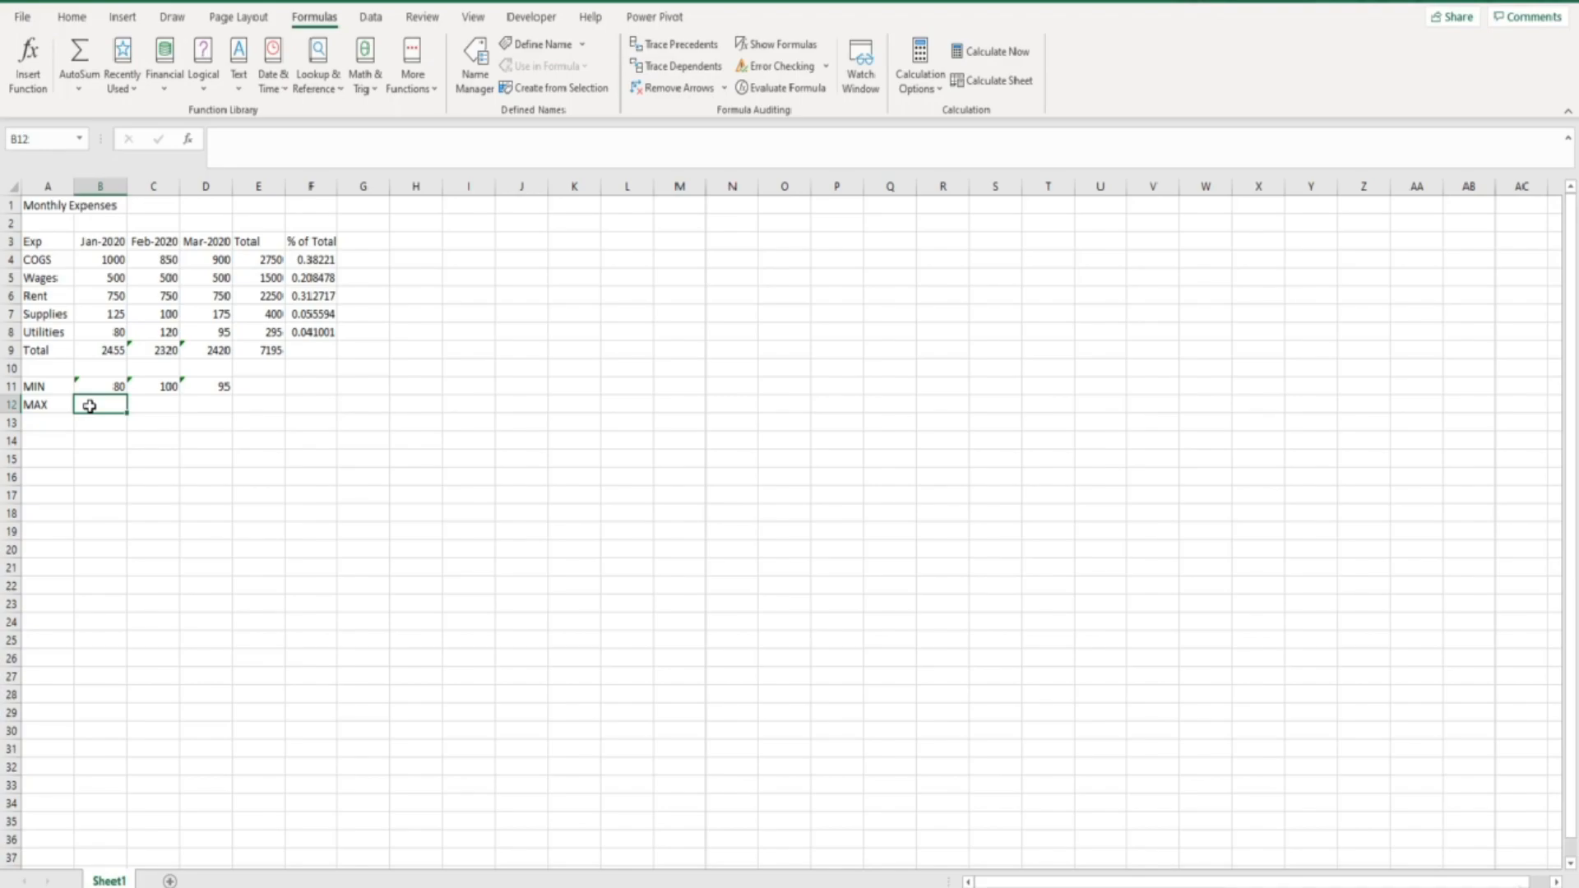
Enter =MAX(B4:B8) in B12 for the January expenses and copy the formula across to C12:D12.
{"action": "type", "text": "="}
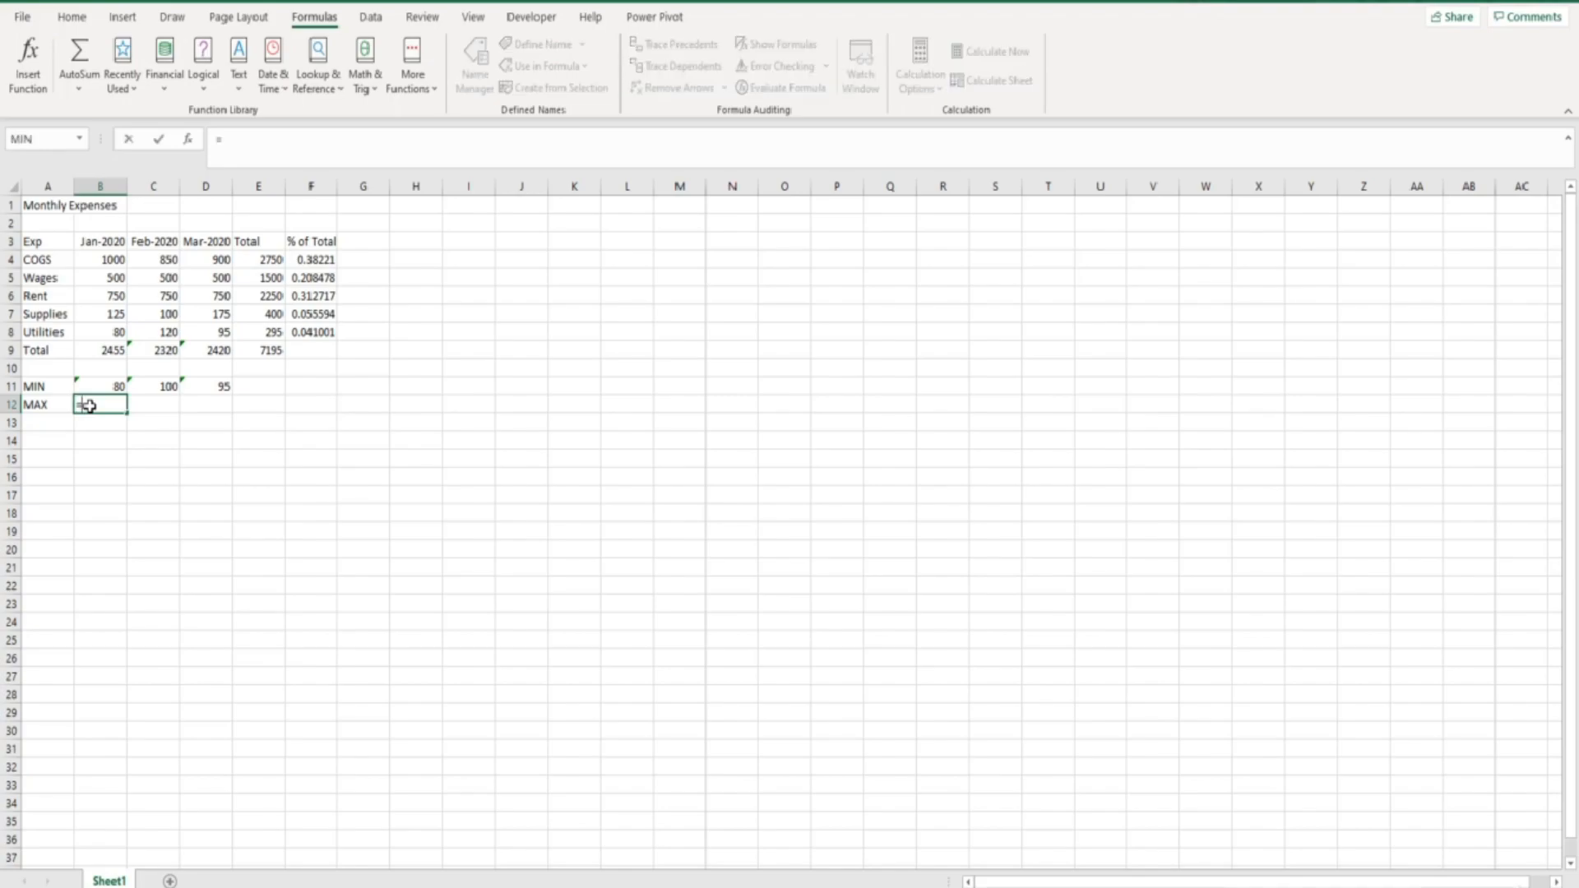
{"action": "type", "text": "ma"}
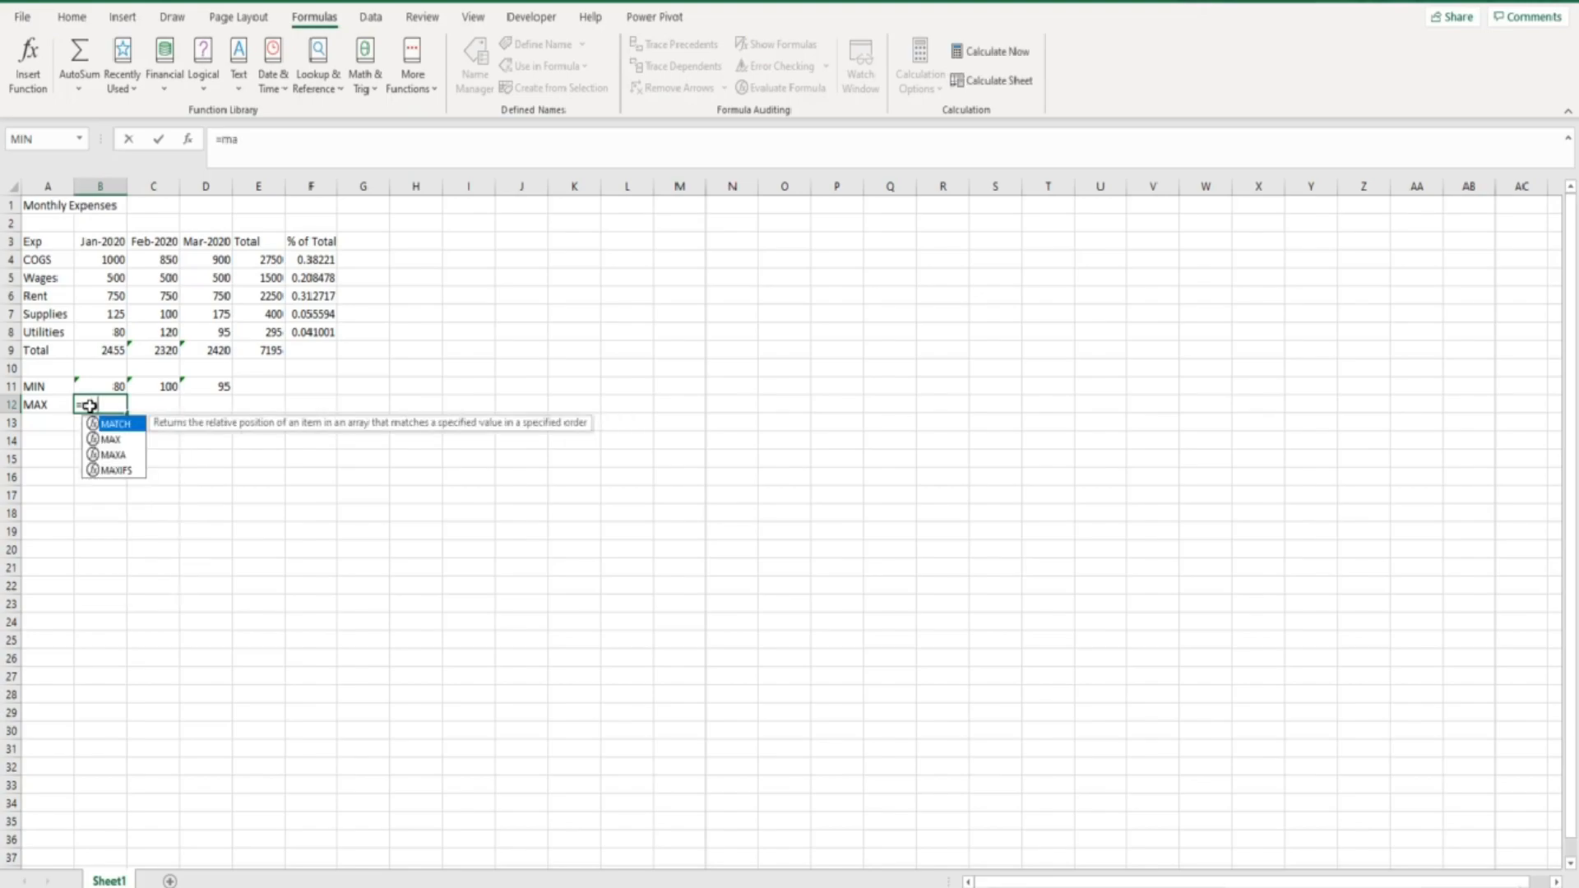
{"action": "left_click", "coordinate": [111, 440]}
{"action": "double_click", "coordinate": [111, 442]}
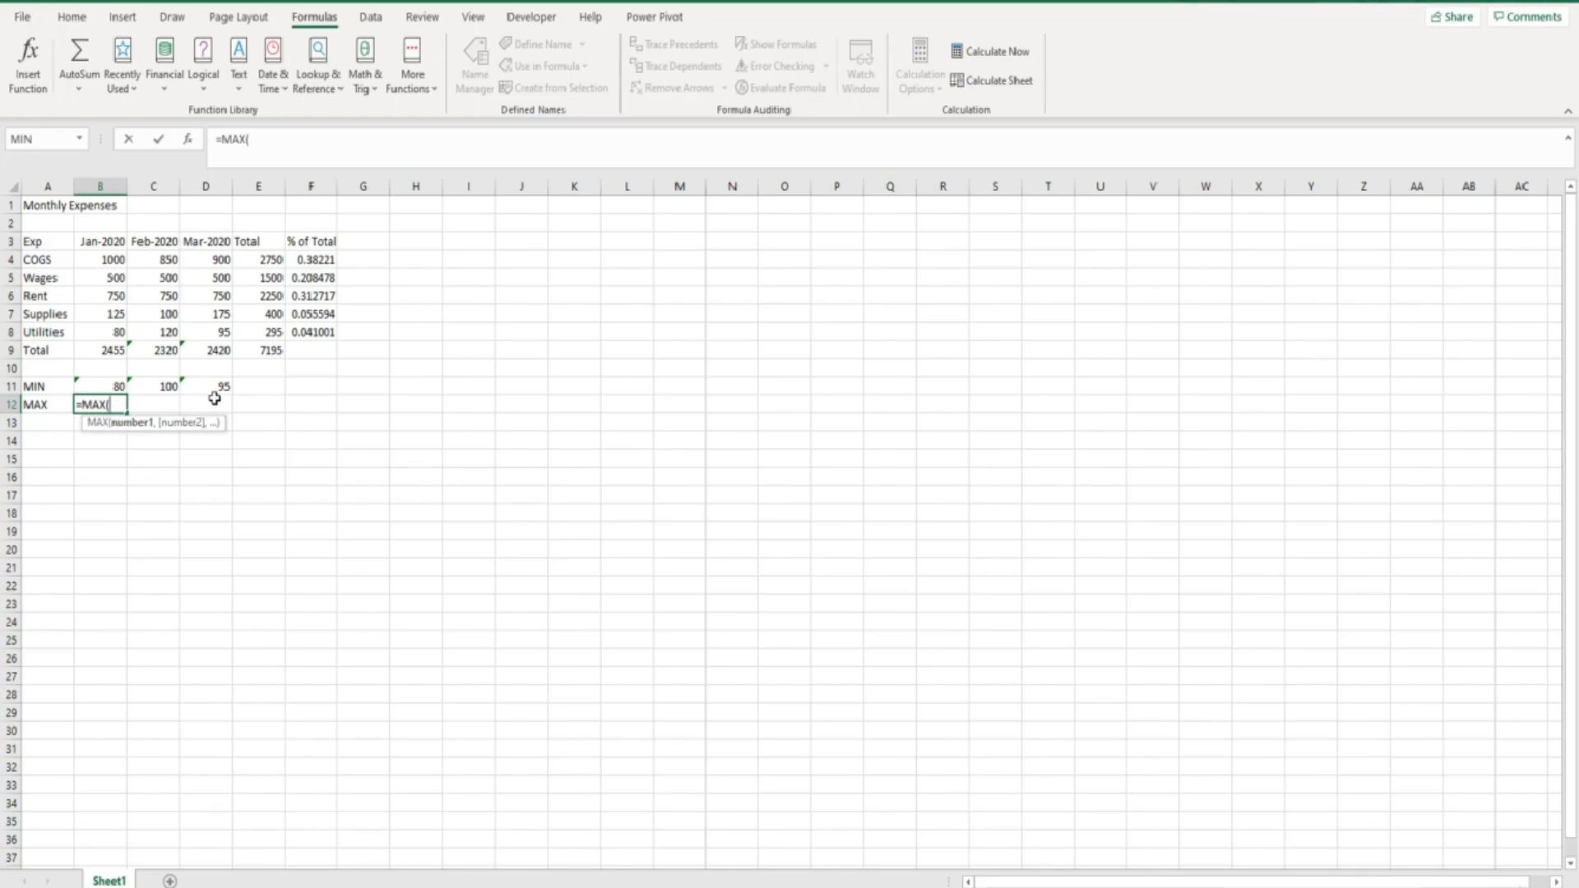
{"action": "left_click", "coordinate": [189, 141]}
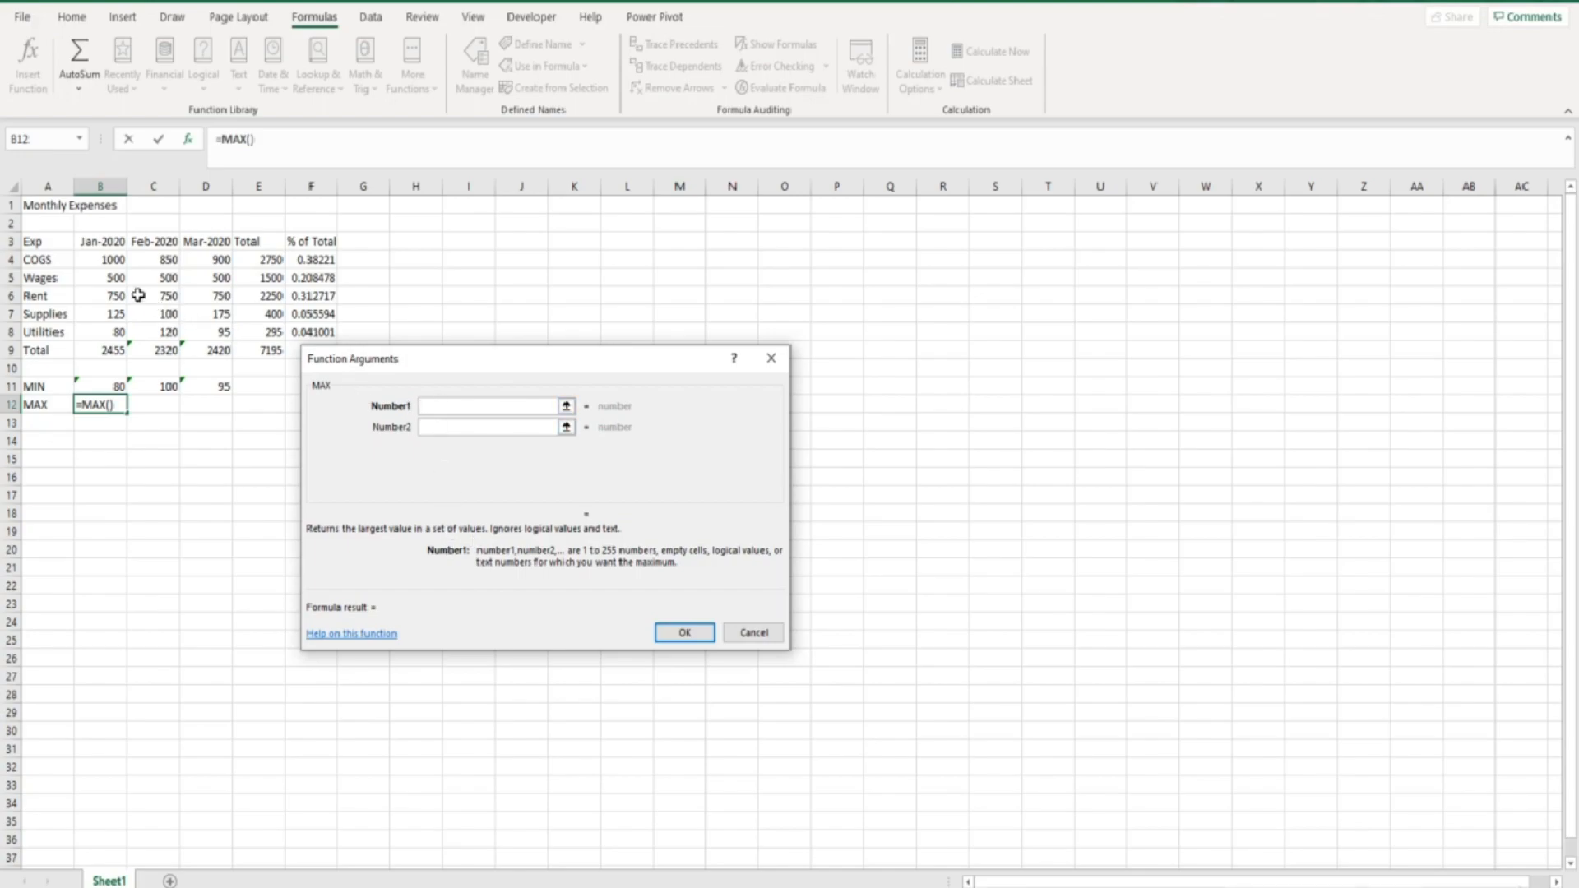
{"action": "left_click", "coordinate": [93, 261]}
{"action": "left_click_drag", "start_coordinate": [93, 261], "coordinate": [94, 329]}
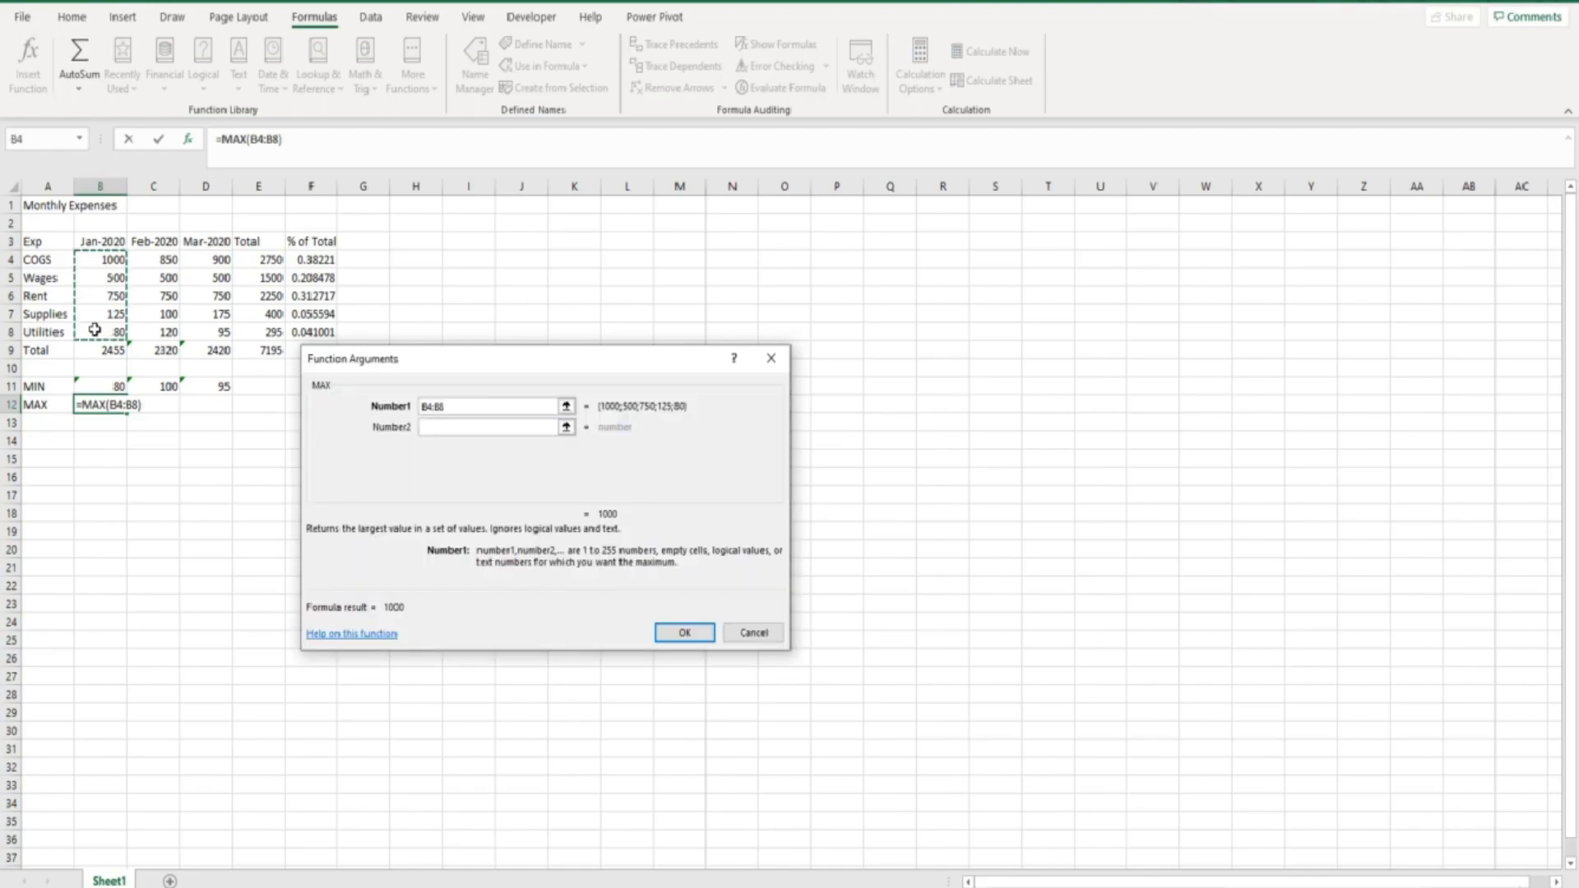
{"action": "left_click", "coordinate": [684, 633]}
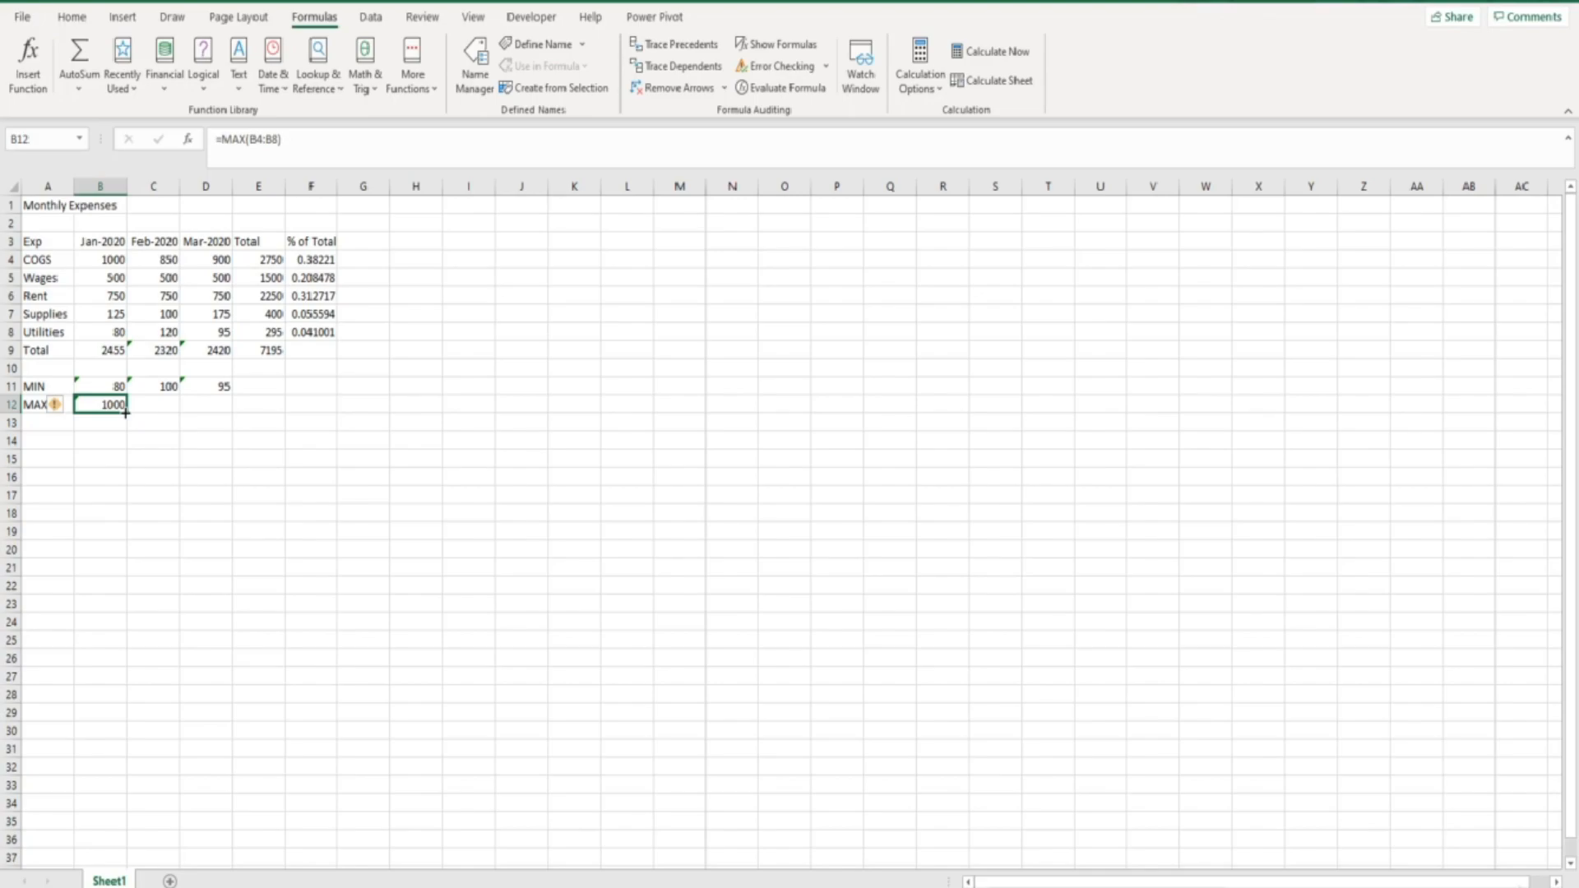
{"action": "left_click_drag", "start_coordinate": [125, 413], "coordinate": [224, 409]}
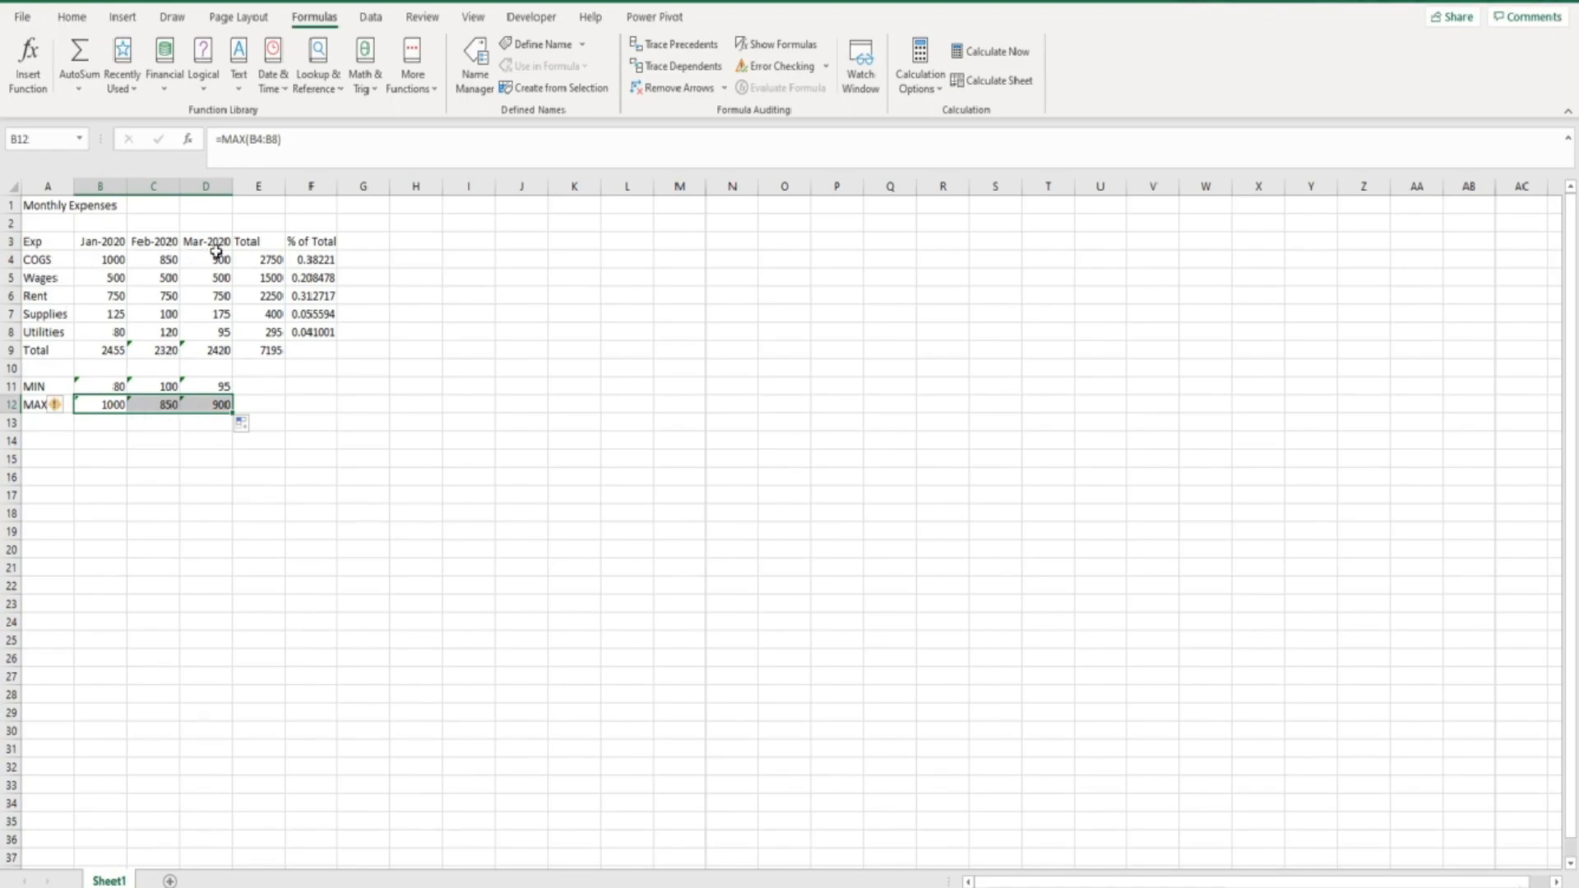
{"action": "left_click", "coordinate": [253, 404]}
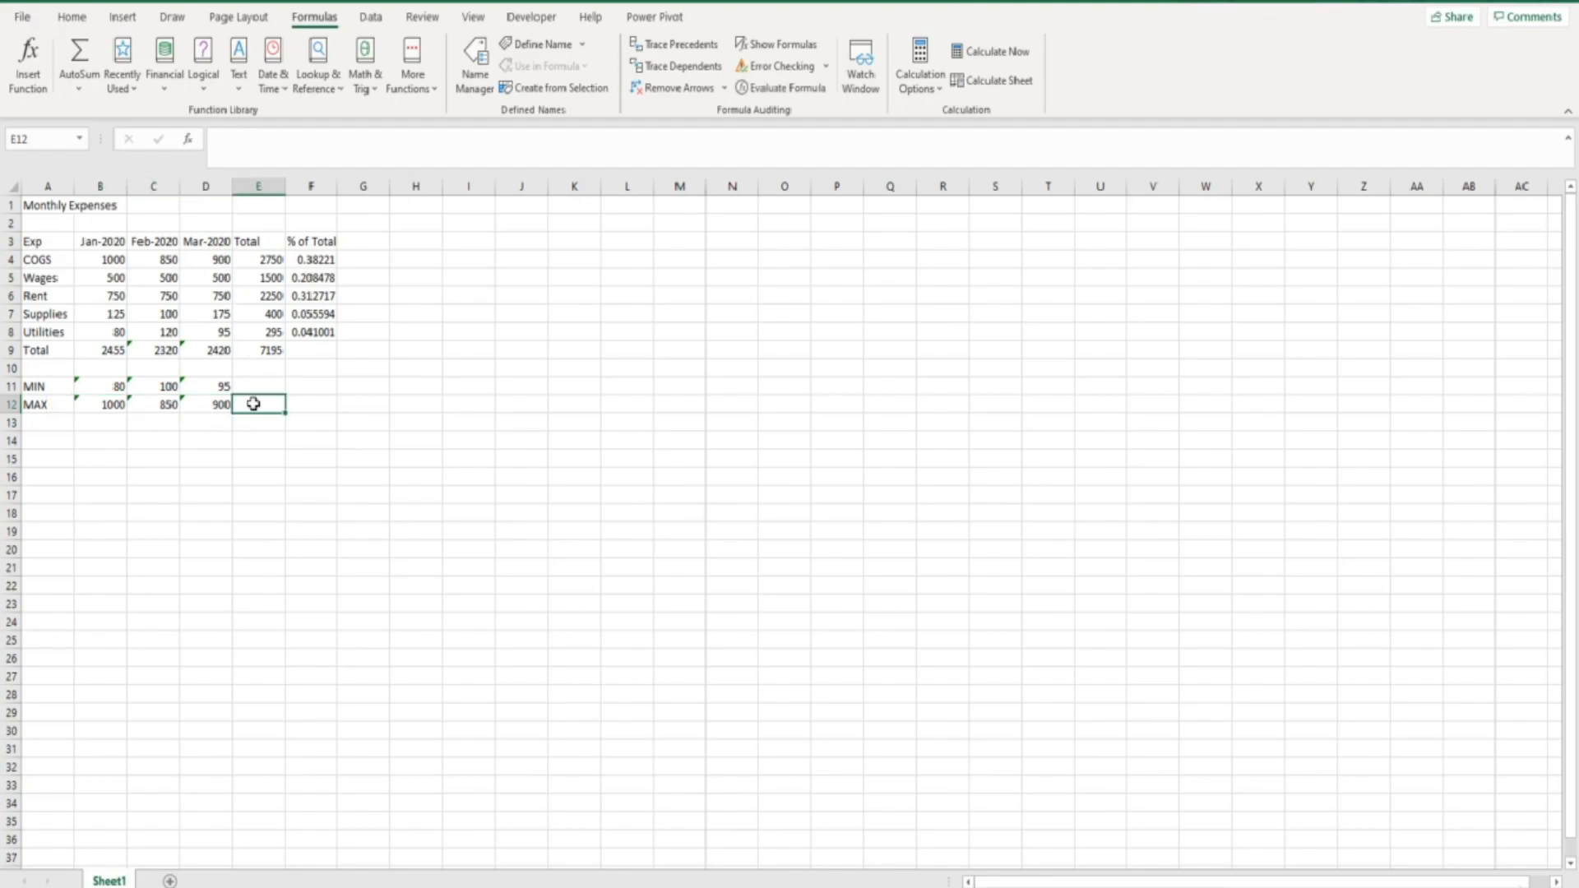